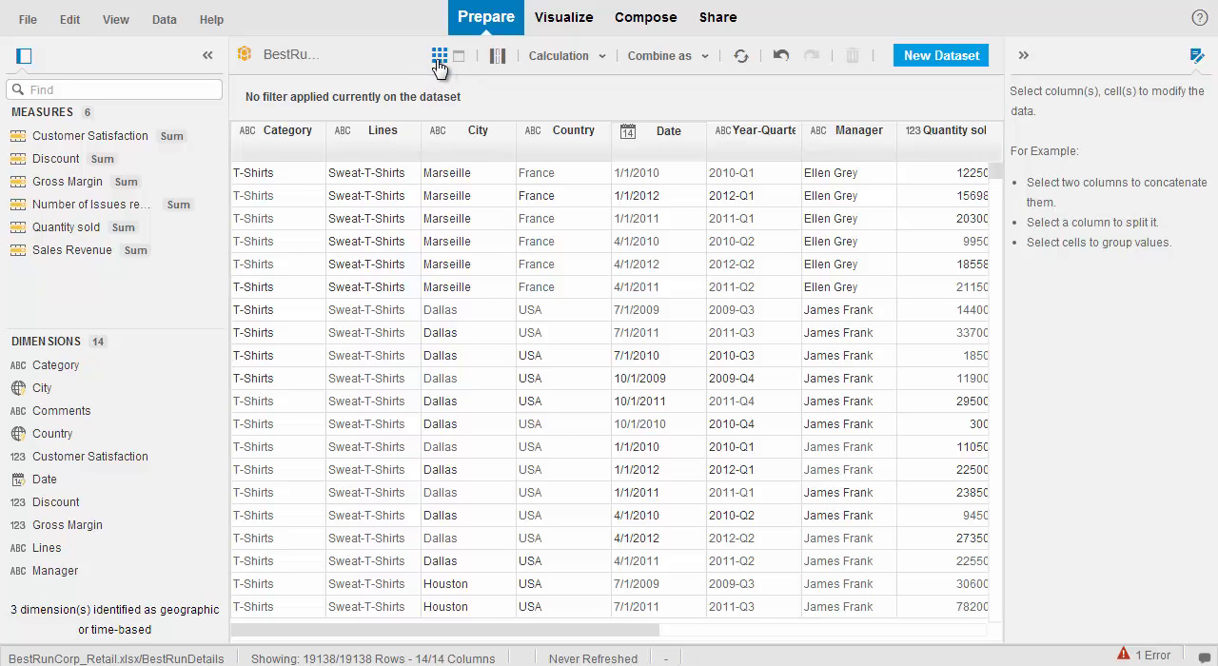
{"action": "left_click", "coordinate": [478, 267]}
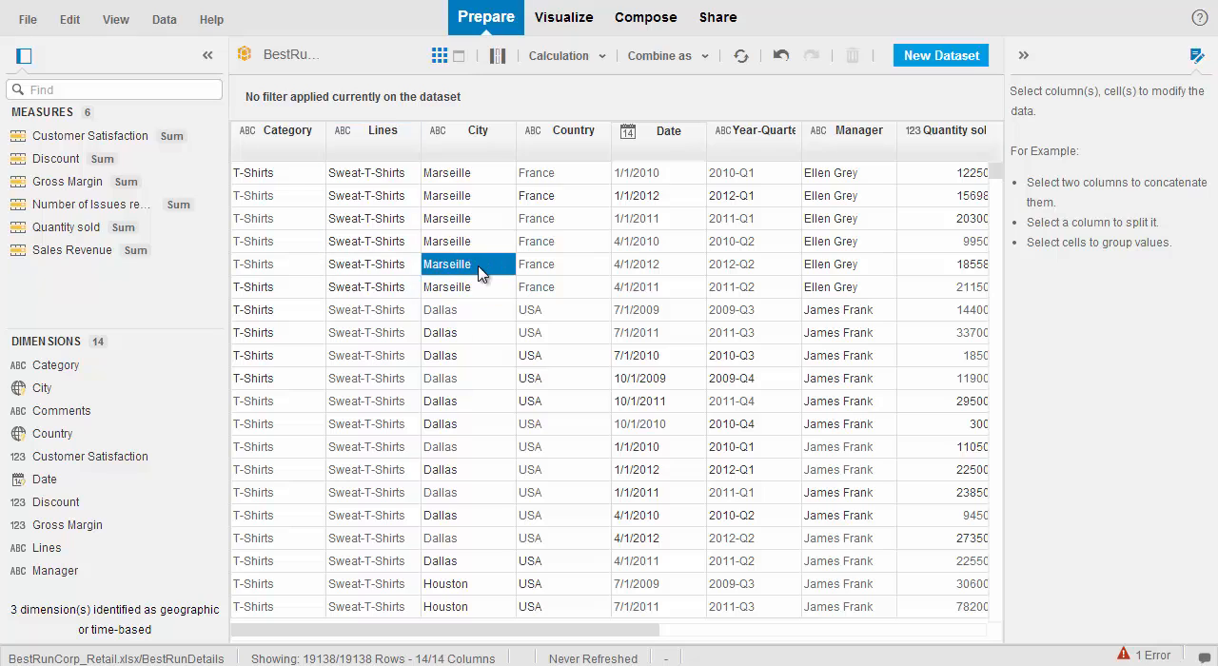
{"action": "left_click", "coordinate": [497, 243]}
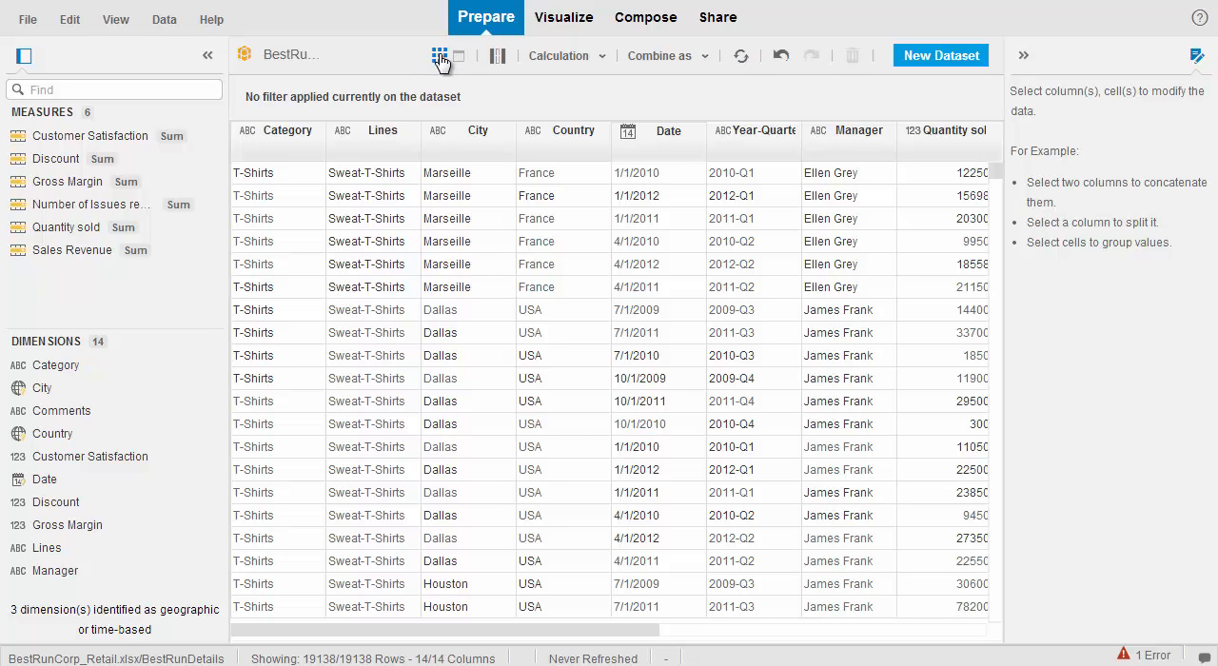
{"action": "left_click", "coordinate": [481, 197]}
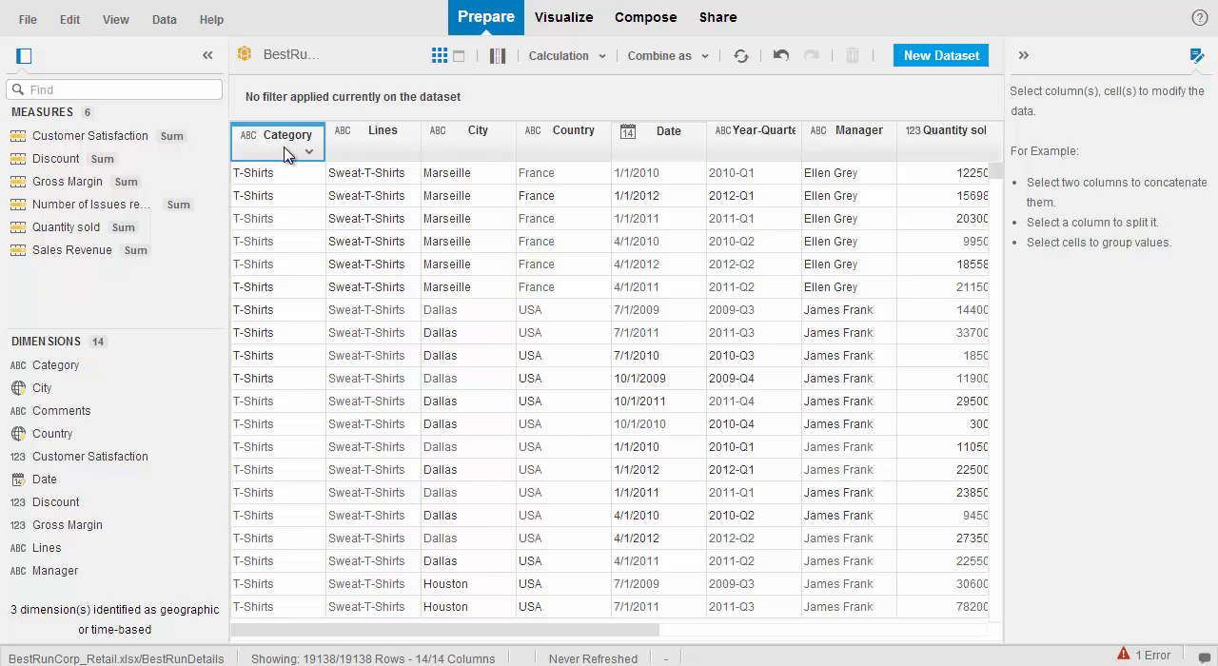
Step: Switch the dataset from grid to facet view and select the Category column
{"action": "left_click", "coordinate": [461, 61]}
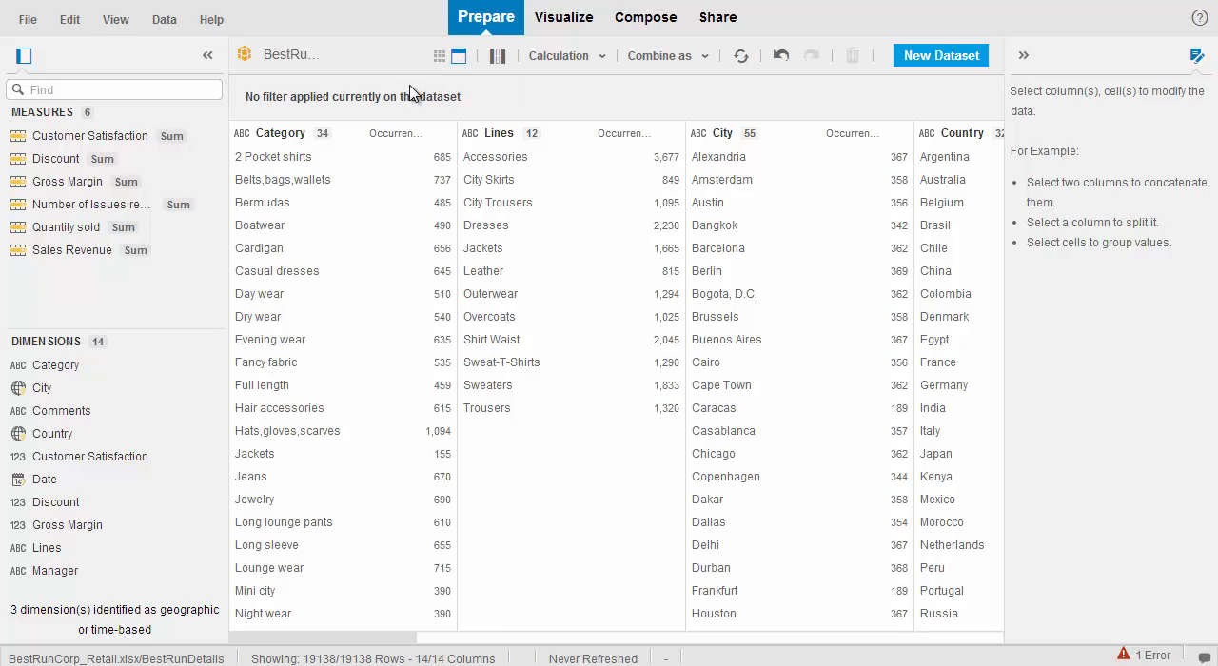
{"action": "left_click", "coordinate": [337, 158]}
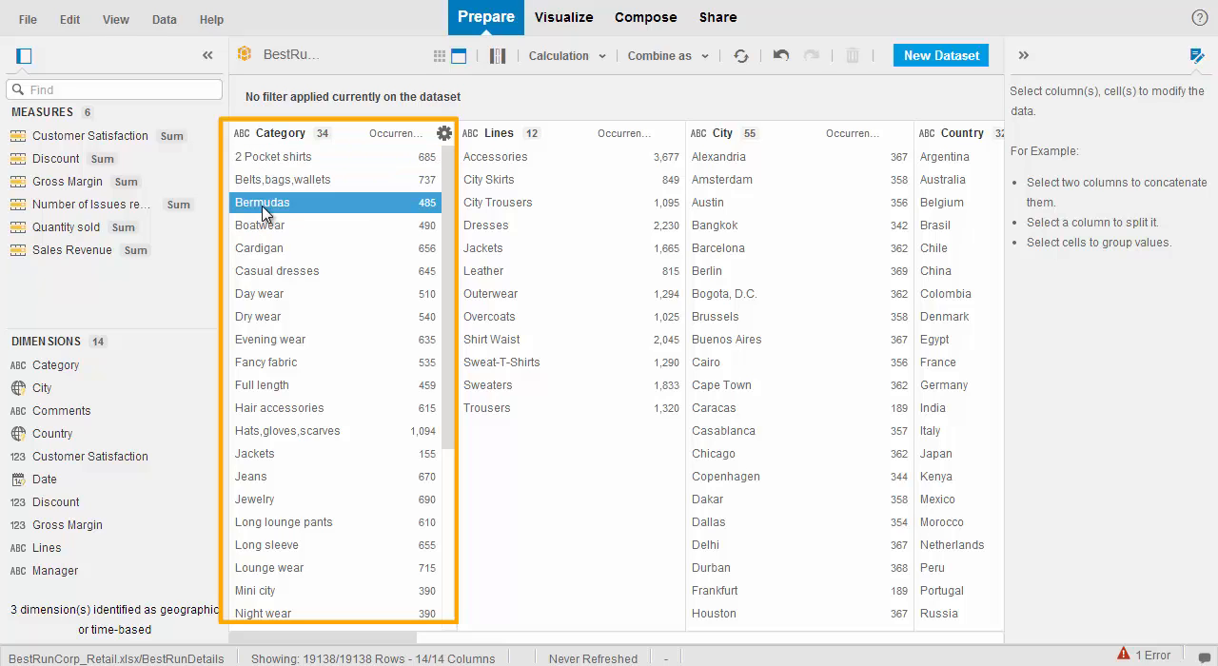
{"action": "left_click", "coordinate": [427, 179]}
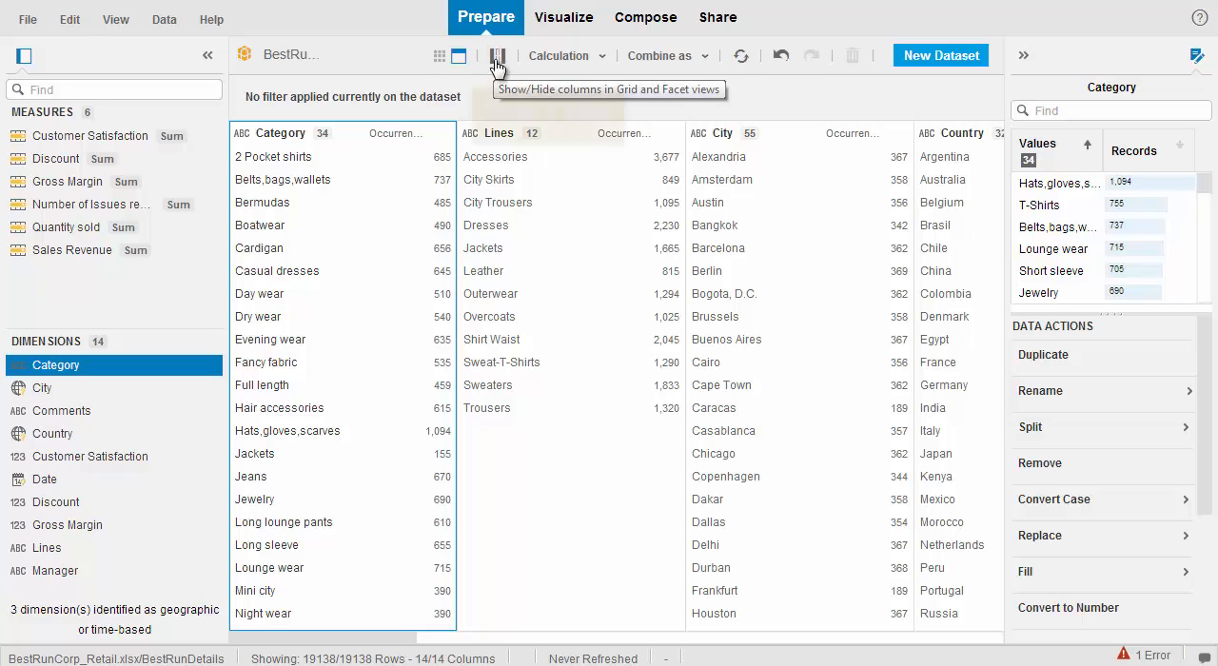
Step: Hide every column of the dataset except City and Country
{"action": "left_click", "coordinate": [496, 59]}
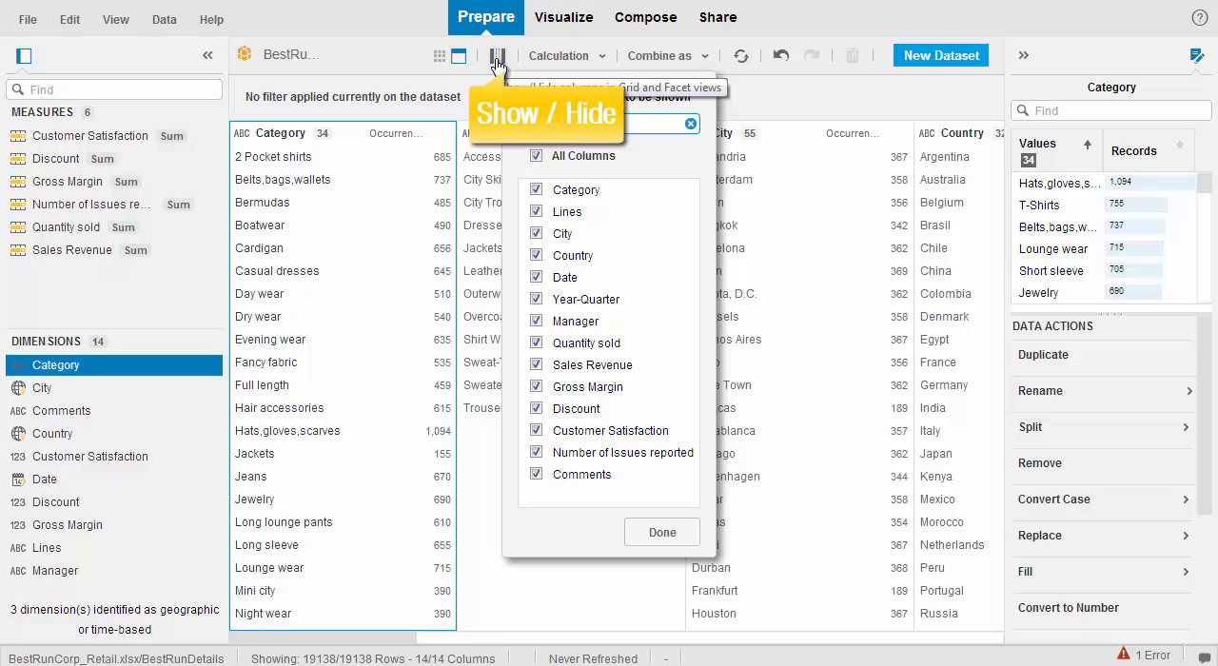
{"action": "left_click", "coordinate": [536, 158]}
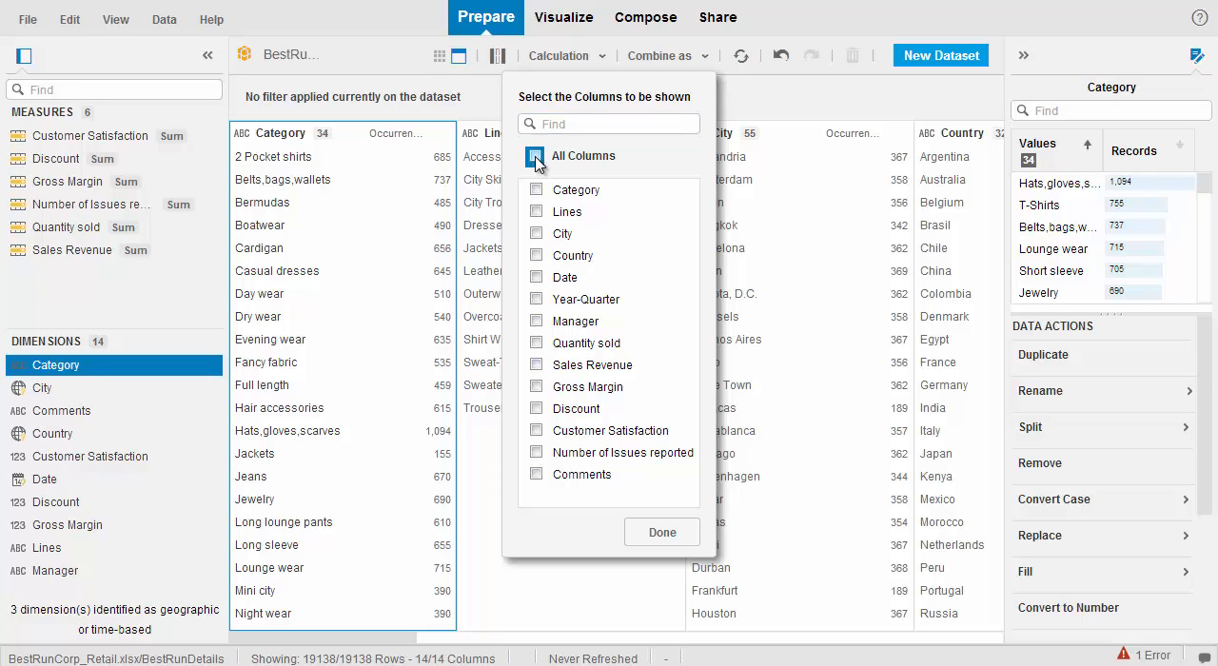
{"action": "left_click", "coordinate": [535, 234]}
{"action": "left_click", "coordinate": [536, 256]}
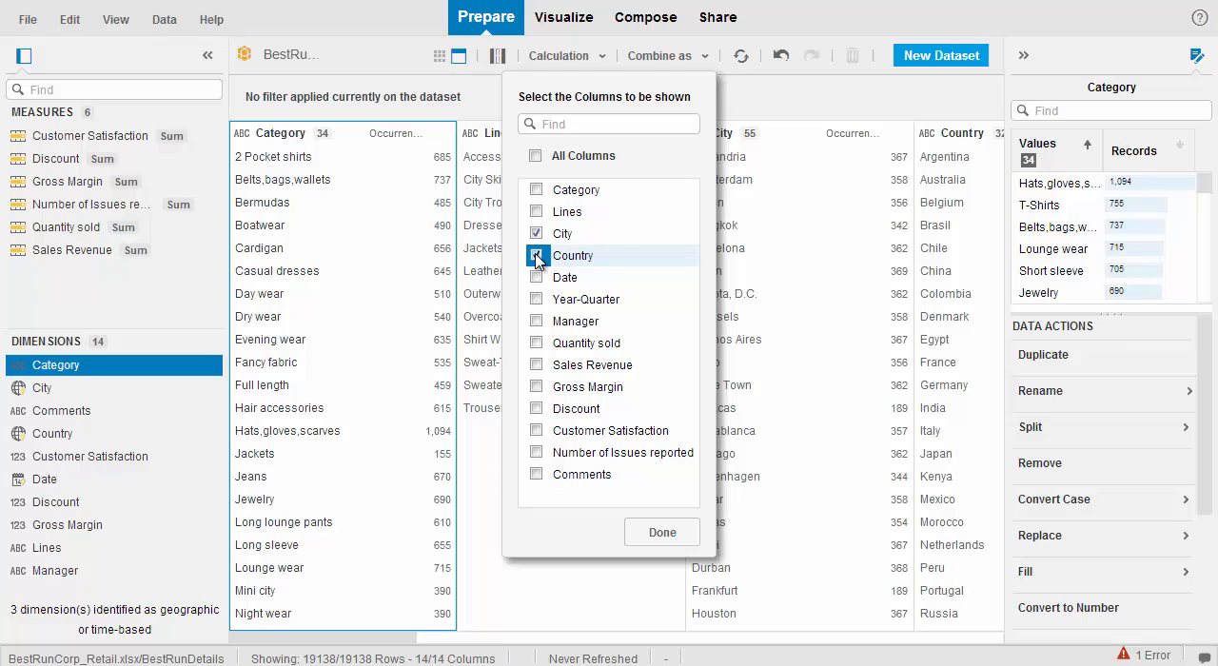
{"action": "left_click", "coordinate": [660, 535]}
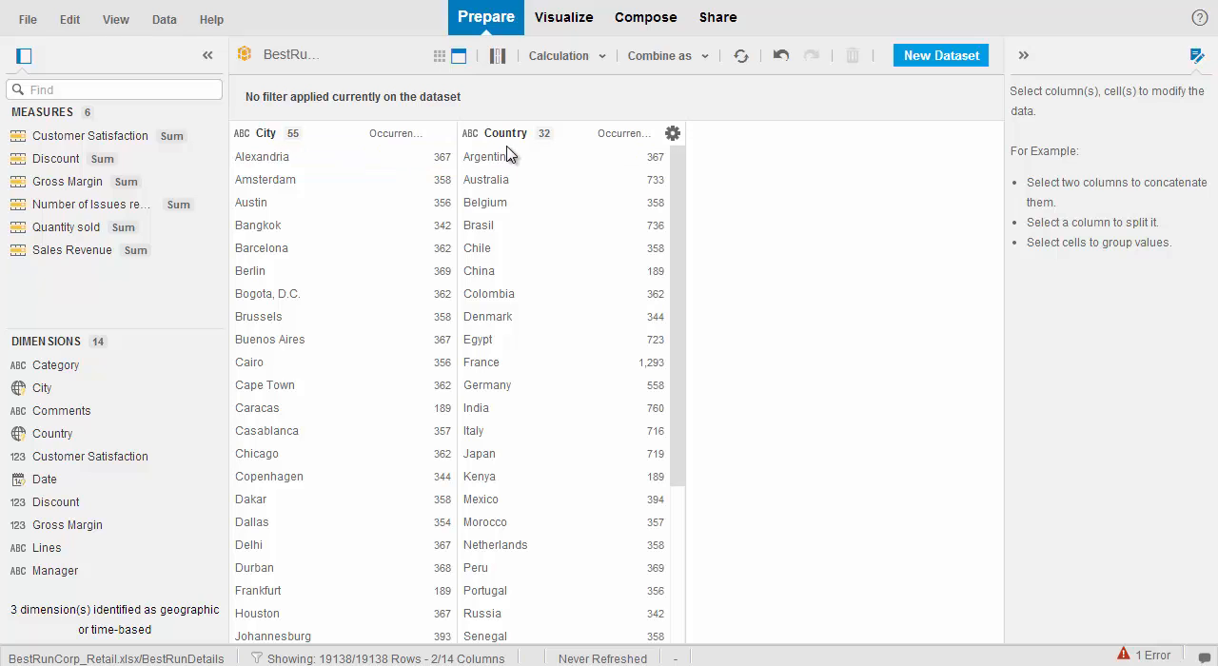
Step: Show all dataset columns again and return to the grid view
{"action": "left_click", "coordinate": [496, 57]}
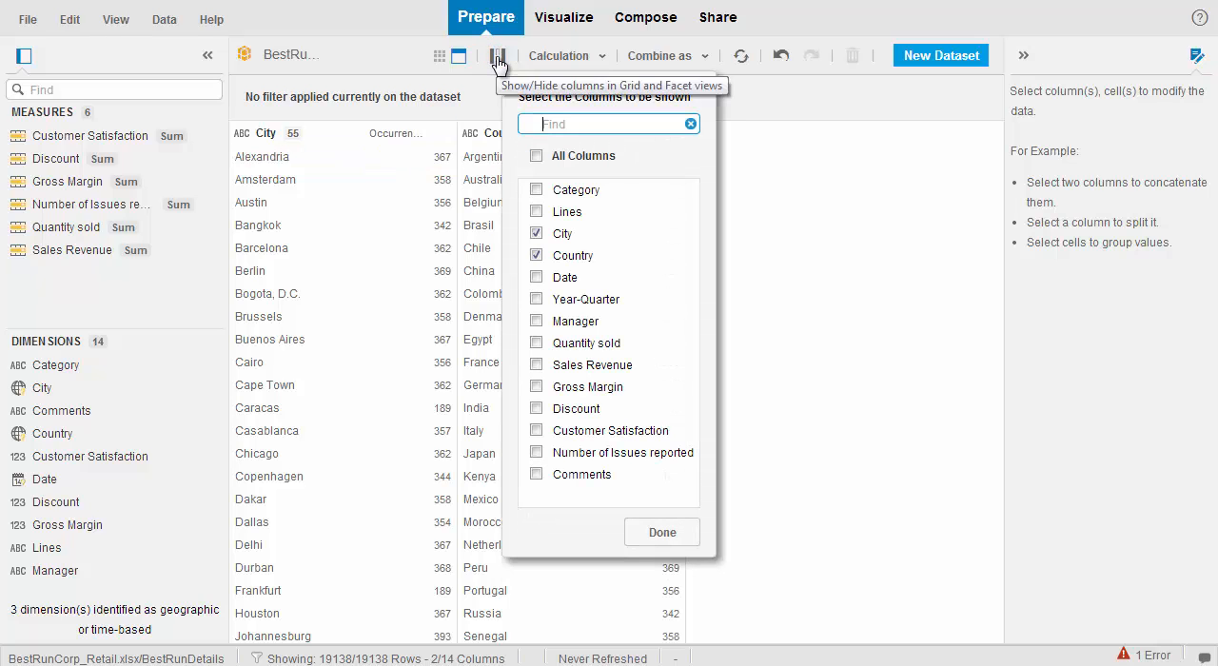
{"action": "left_click", "coordinate": [536, 156]}
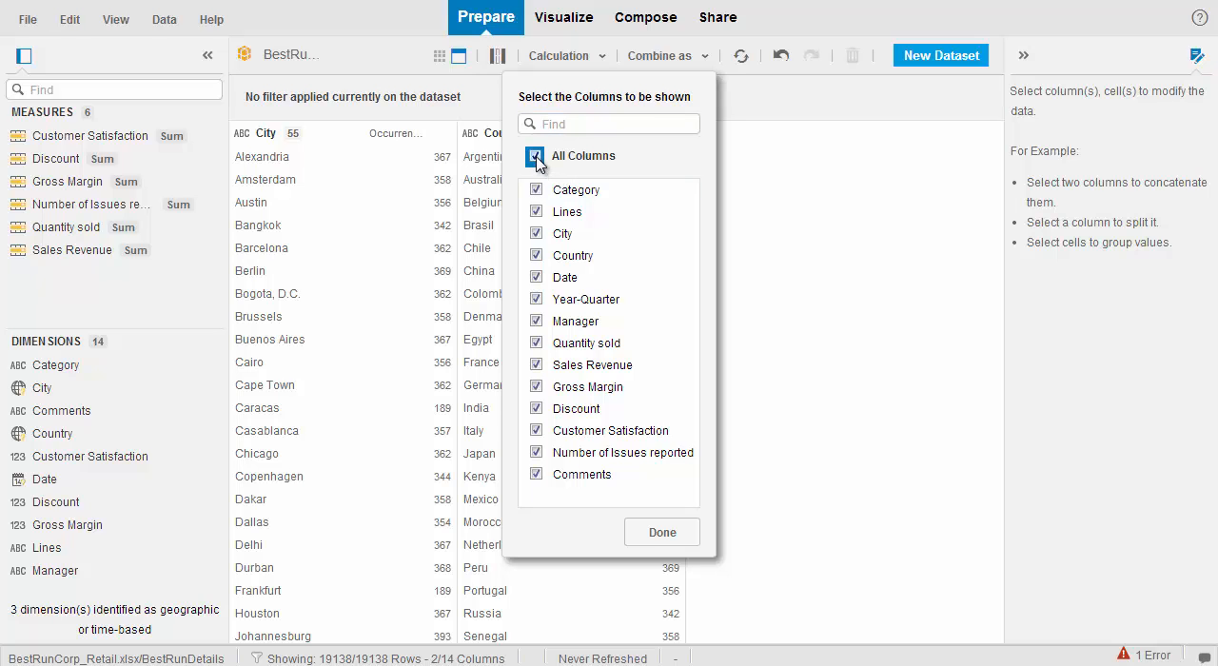
{"action": "left_click", "coordinate": [663, 533]}
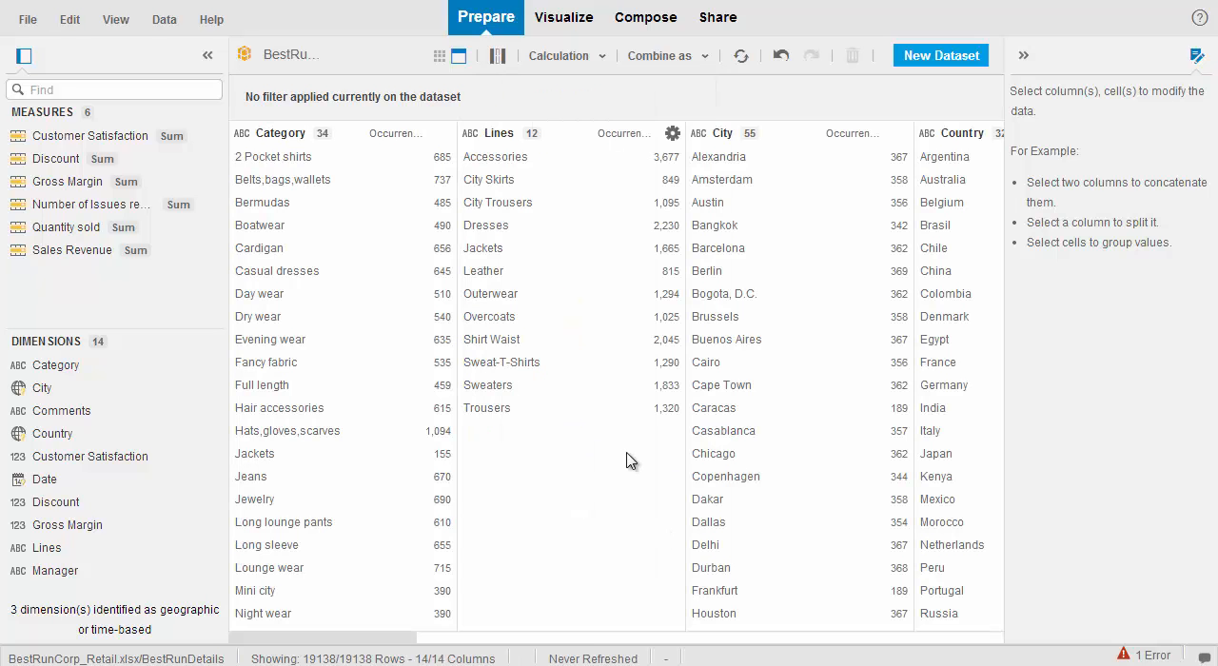
{"action": "left_click", "coordinate": [440, 59]}
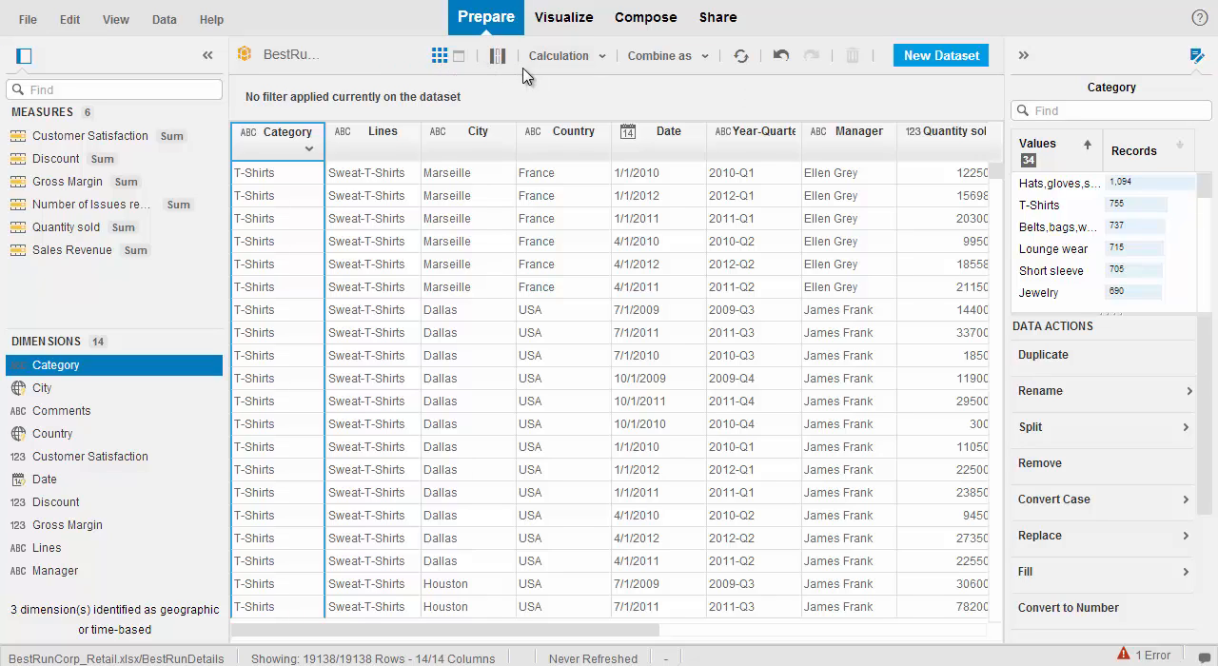
Step: Look through the calculation and combine options and the source types for a new dataset, and cancel without creating one
{"action": "left_click", "coordinate": [602, 57]}
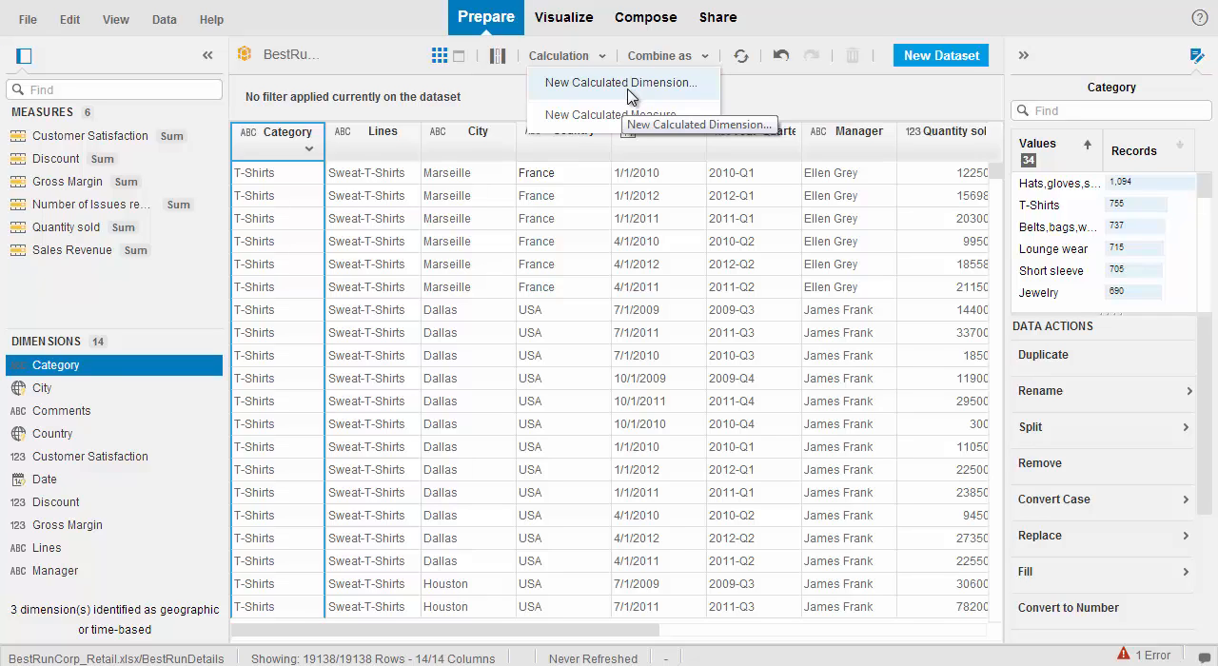
{"action": "left_click", "coordinate": [749, 101]}
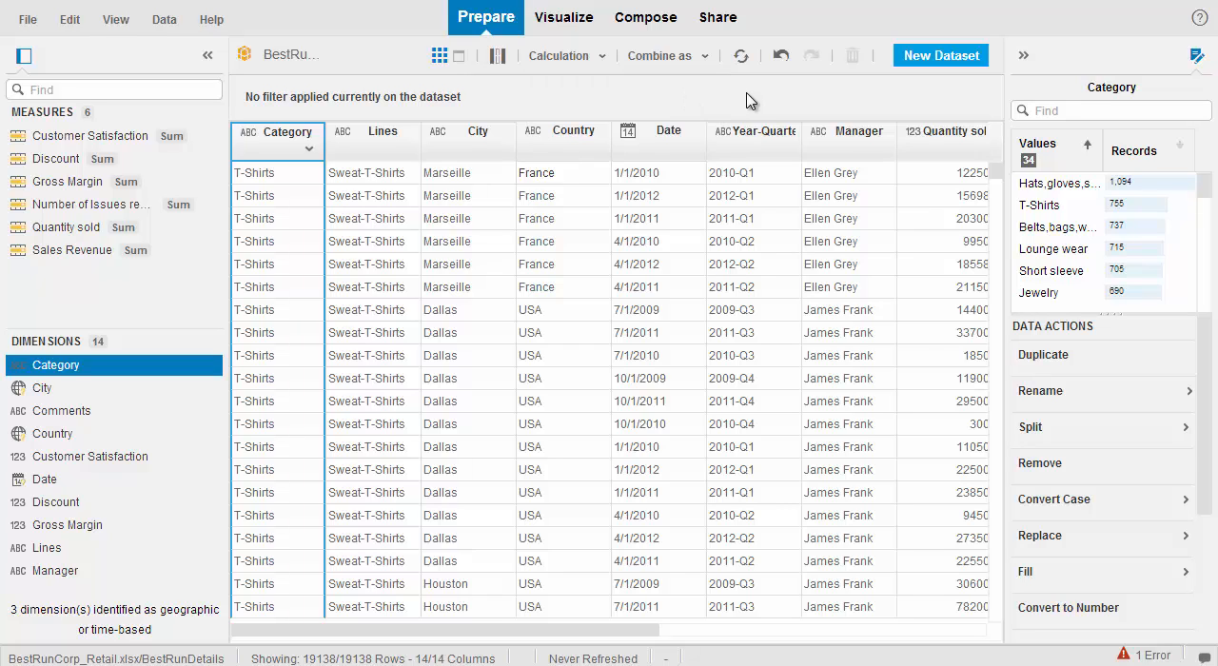
{"action": "left_click", "coordinate": [706, 57]}
{"action": "left_click", "coordinate": [935, 61]}
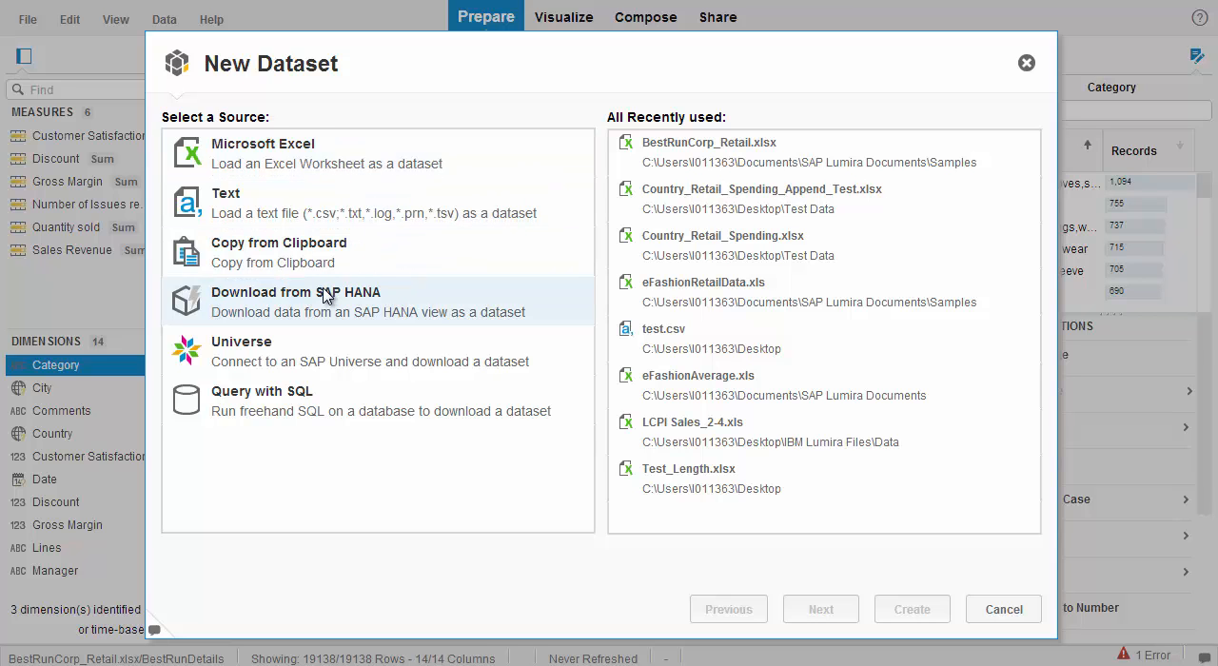
{"action": "left_click", "coordinate": [1003, 609]}
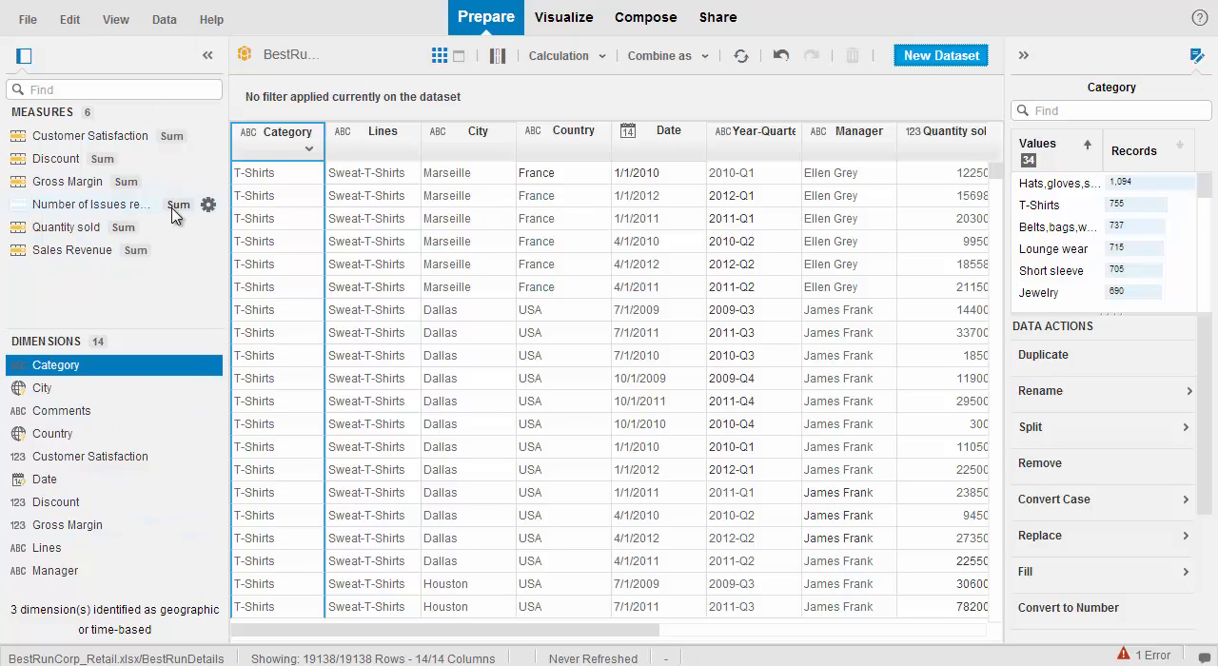
Step: Collapse the measures and dimensions list to widen the data grid, and select the full dataset name
{"action": "left_click", "coordinate": [208, 55]}
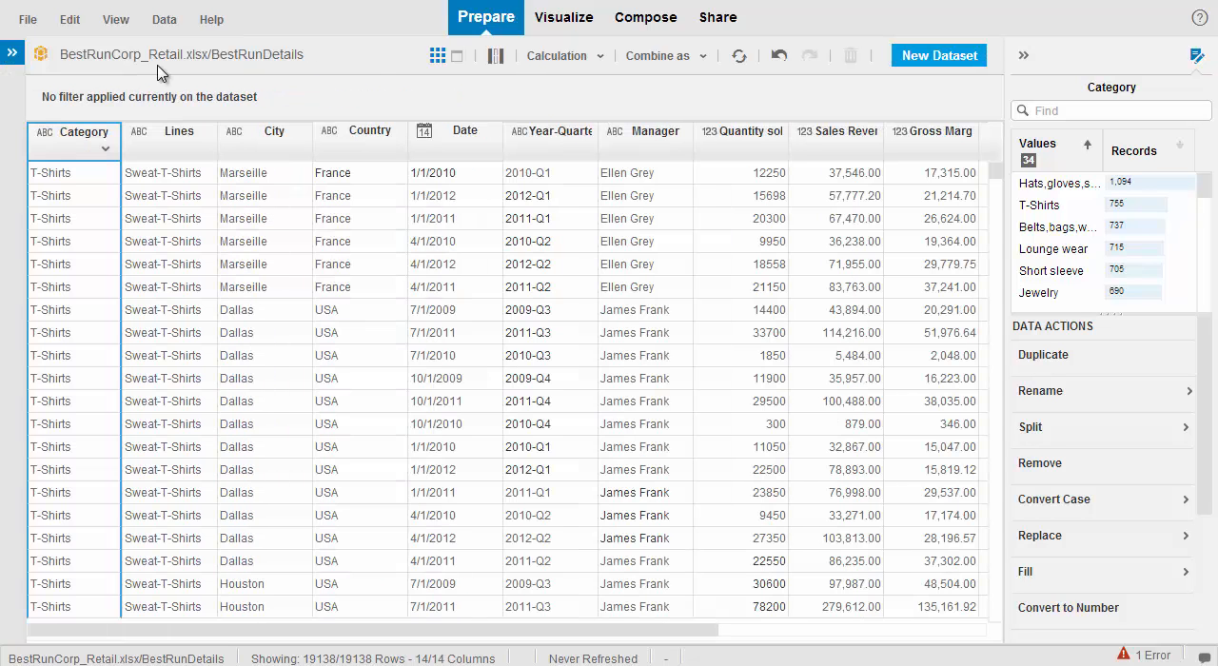
{"action": "left_click", "coordinate": [112, 55]}
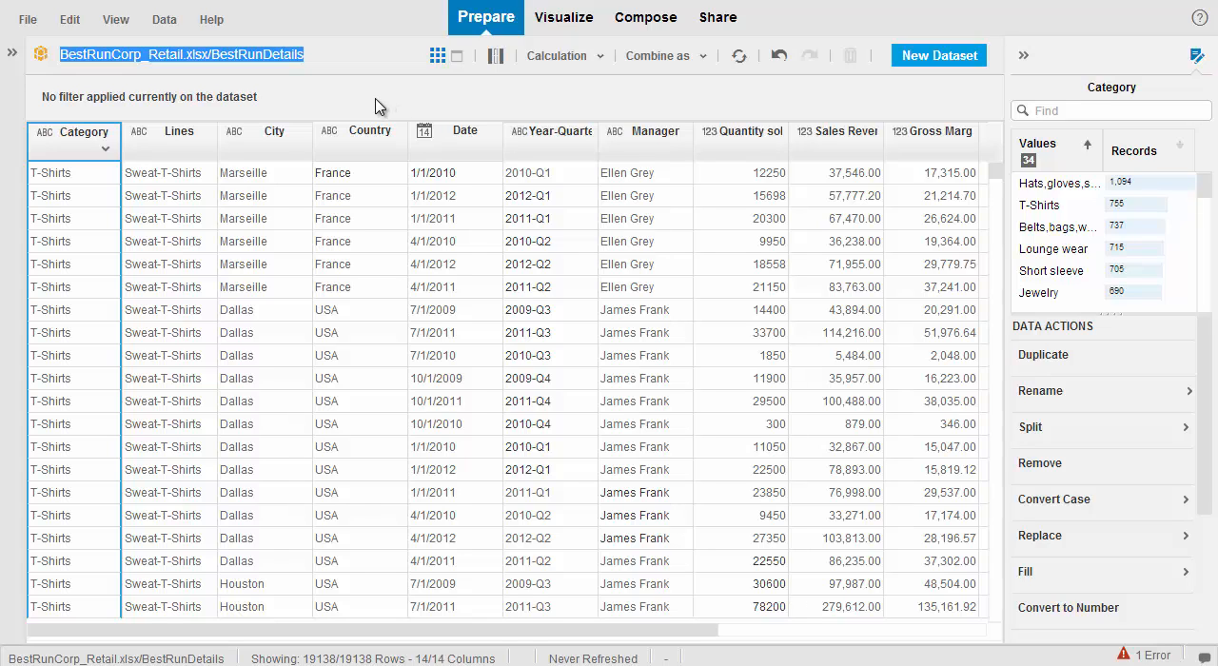
Step: Set the Date column's display format to the hyphenated two-digit-year style 20-10-86
{"action": "left_click", "coordinate": [455, 144]}
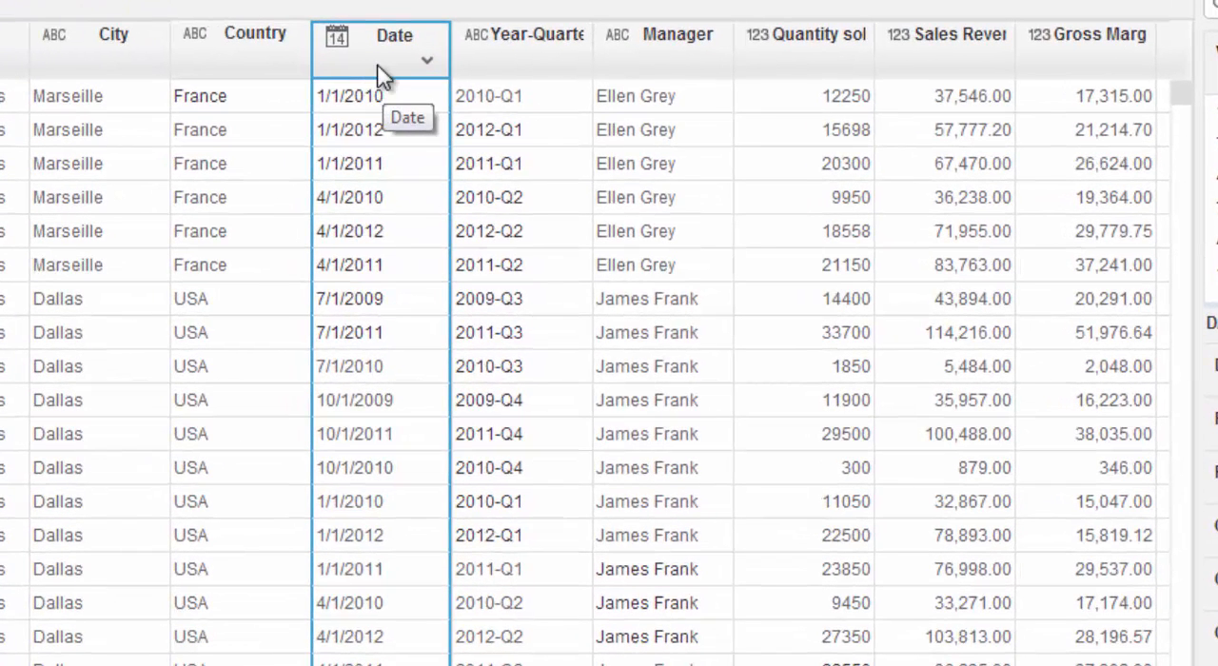
{"action": "left_click", "coordinate": [426, 64]}
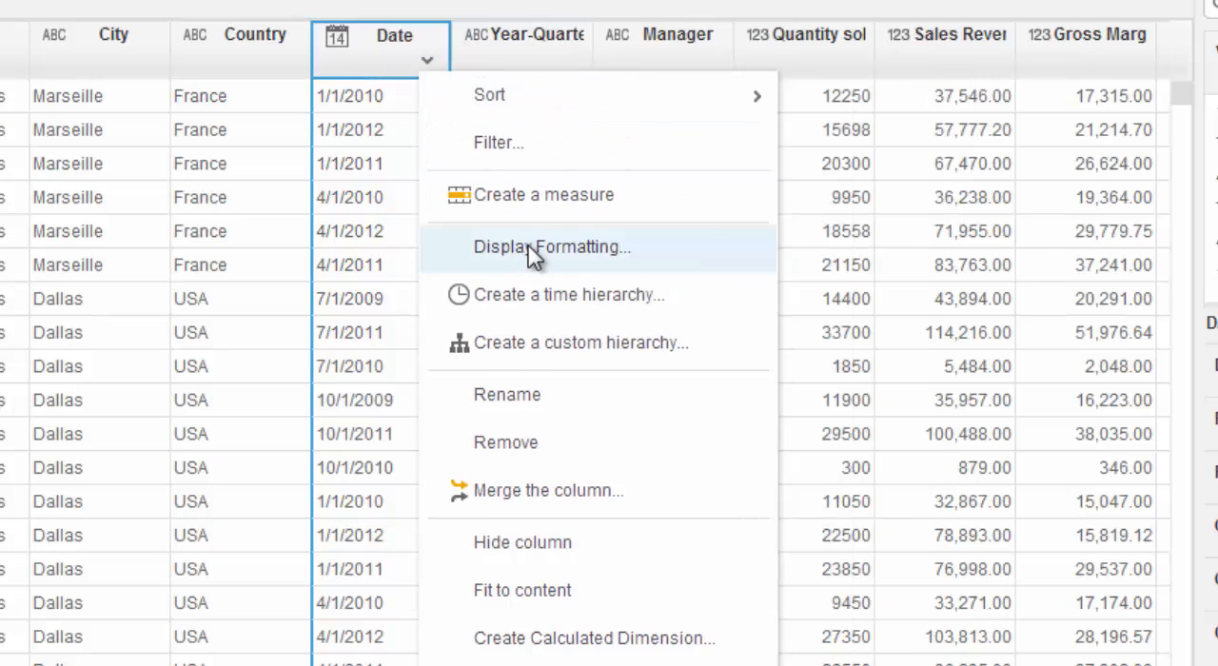
{"action": "left_click", "coordinate": [534, 247]}
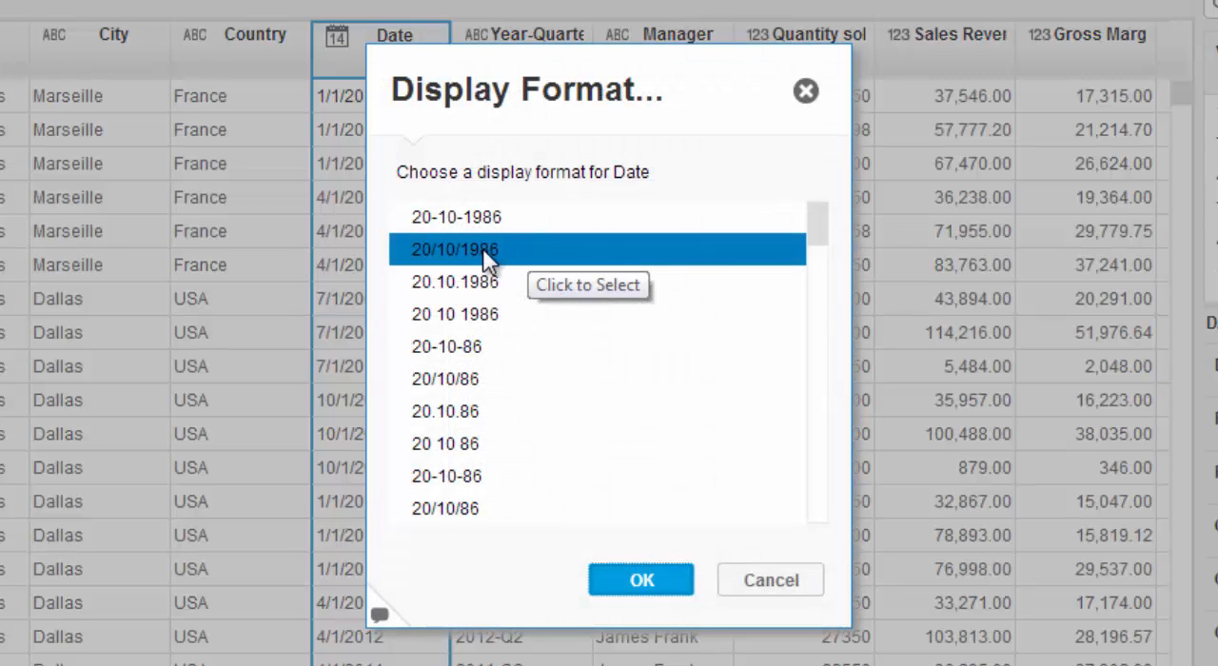
{"action": "left_click", "coordinate": [470, 483]}
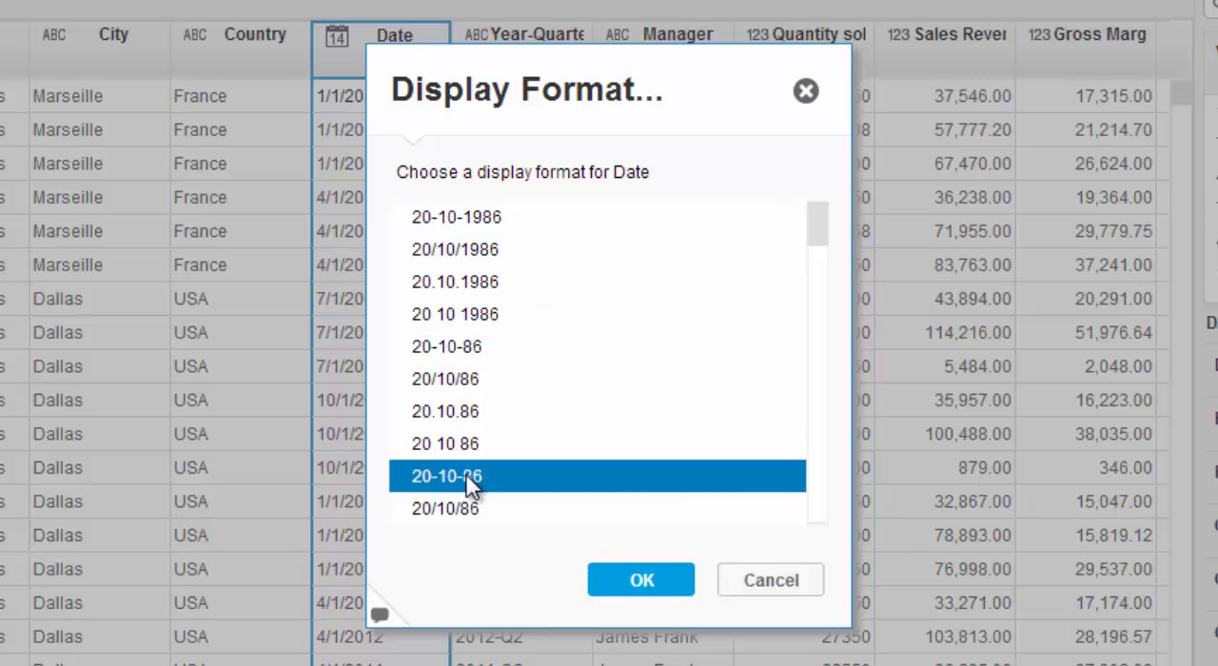
{"action": "left_click", "coordinate": [647, 592]}
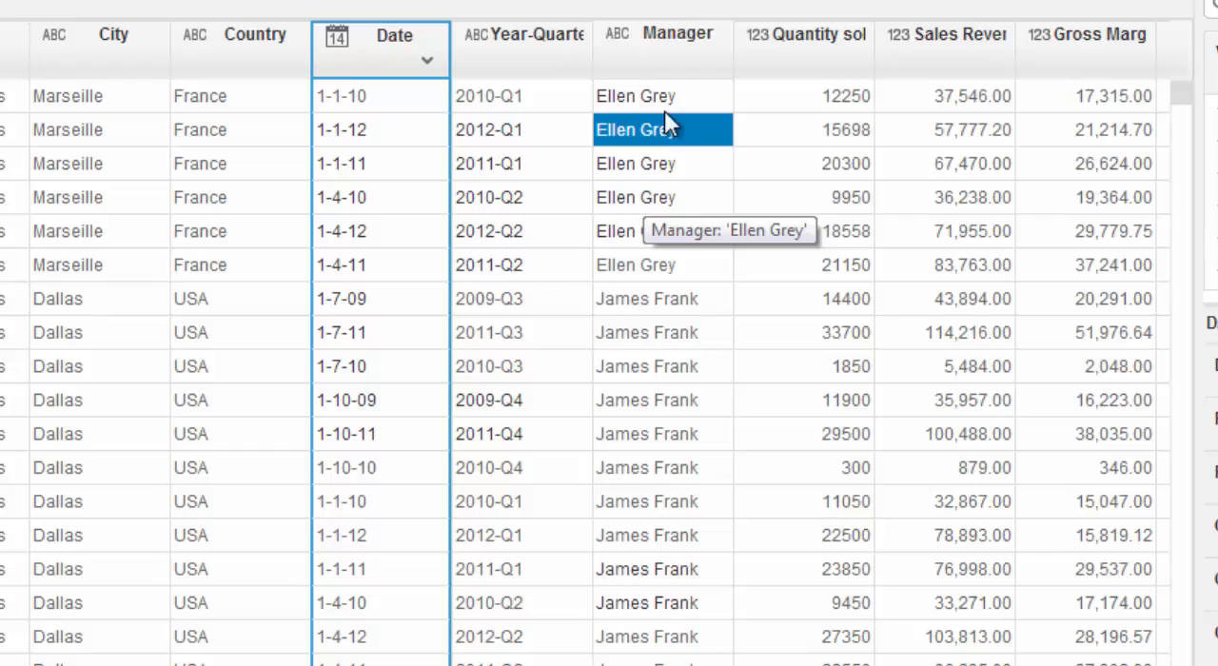
Step: Split the Manager column into separate columns, using <Space> as the separator
{"action": "left_click", "coordinate": [685, 66]}
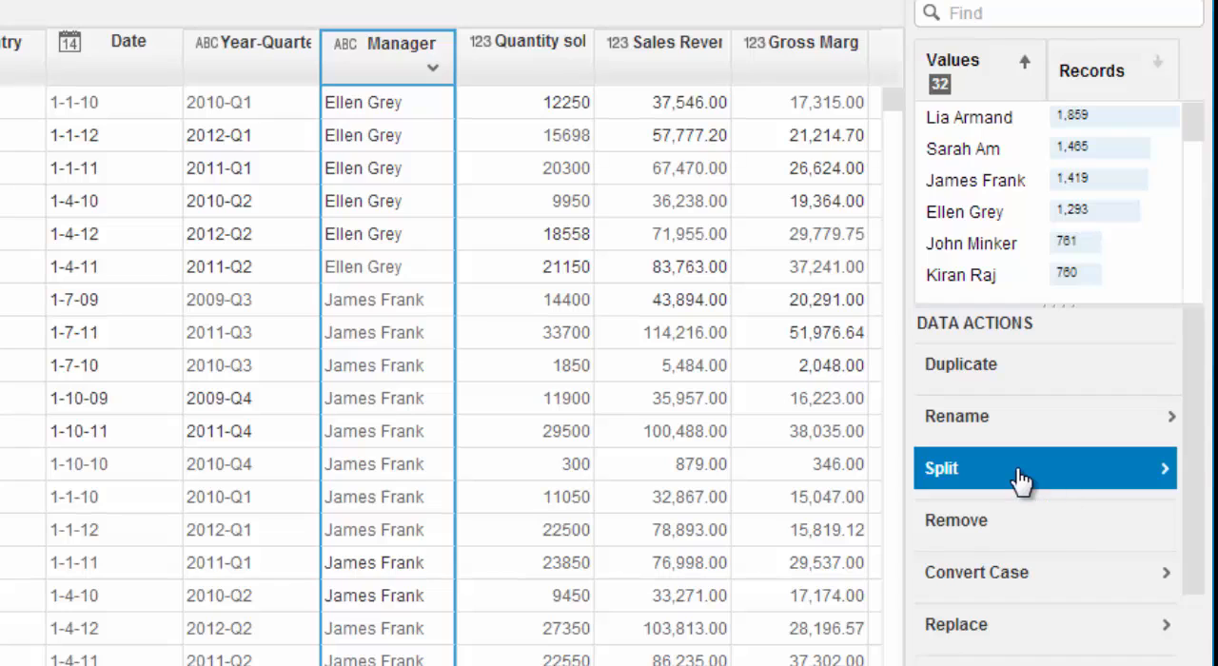
{"action": "left_click", "coordinate": [1020, 476]}
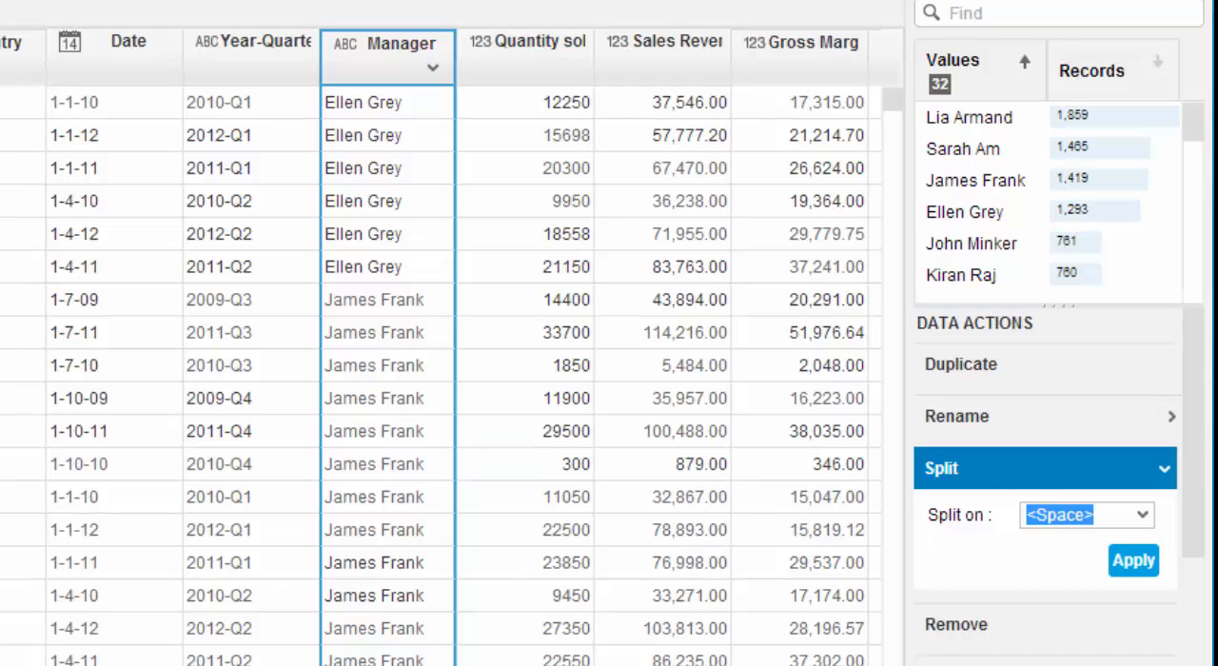
{"action": "left_click", "coordinate": [1142, 515]}
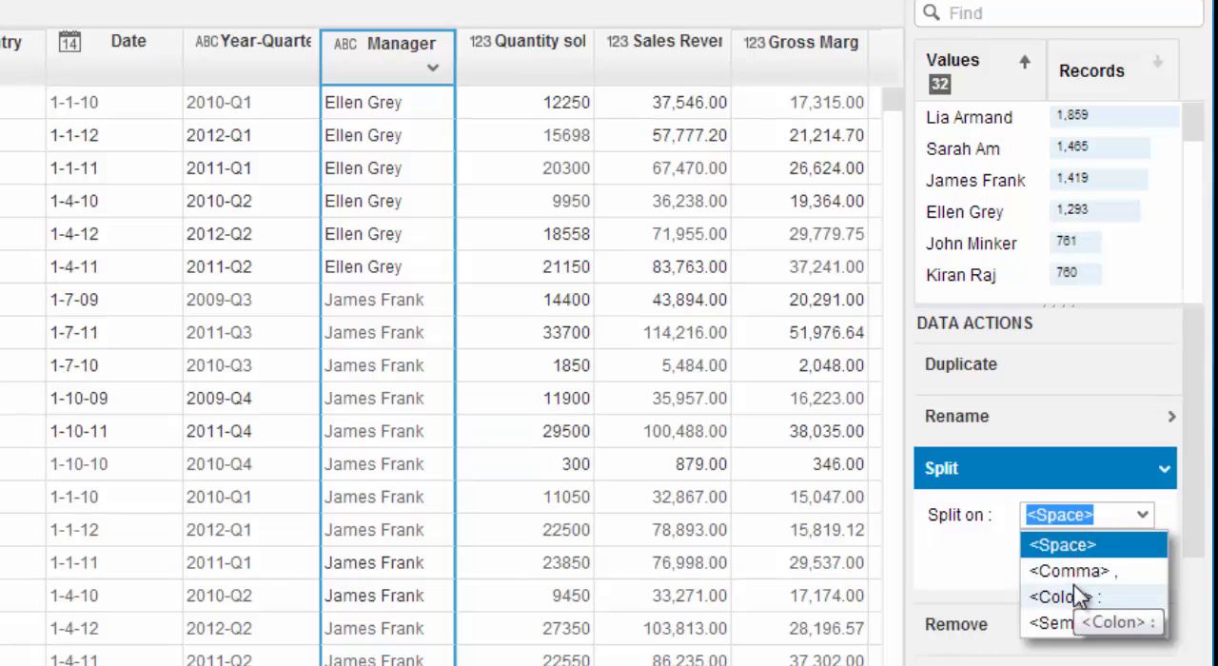
{"action": "left_click", "coordinate": [1146, 524]}
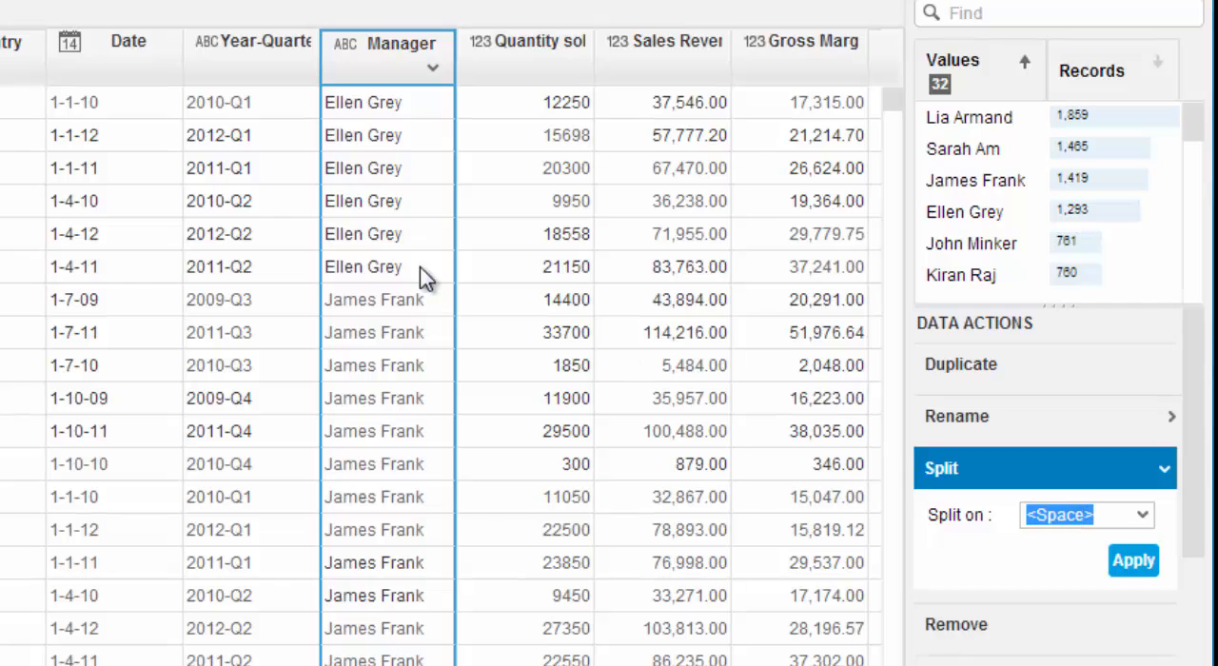
{"action": "left_click", "coordinate": [374, 101]}
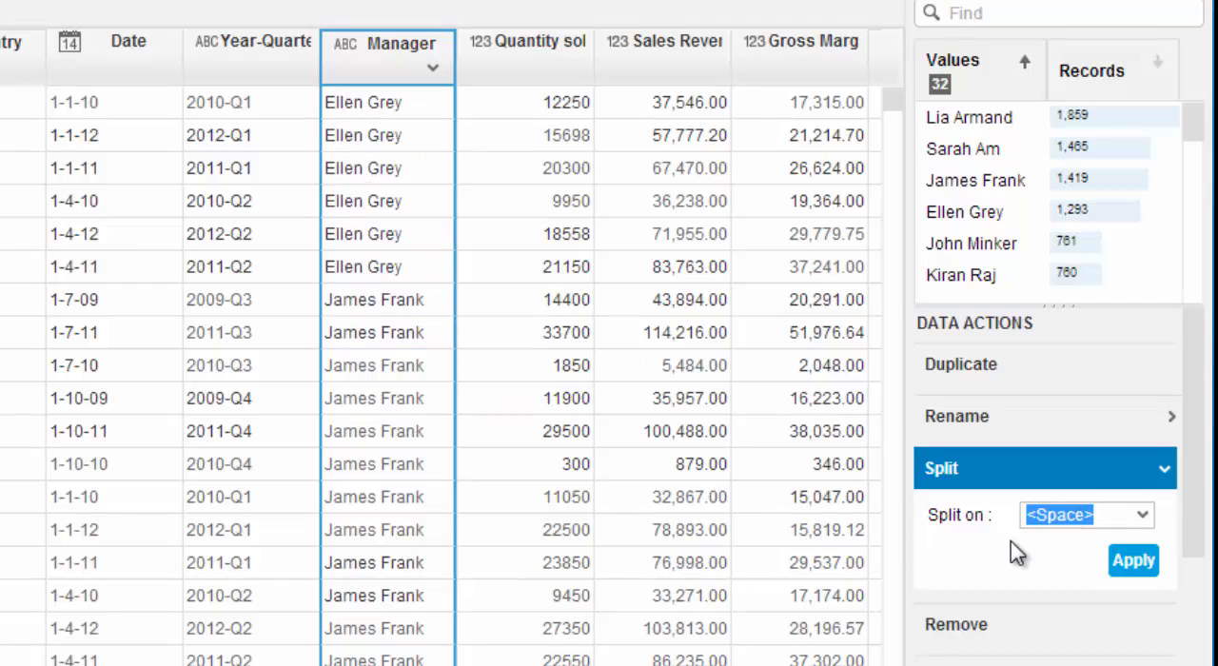
{"action": "left_click", "coordinate": [1134, 562]}
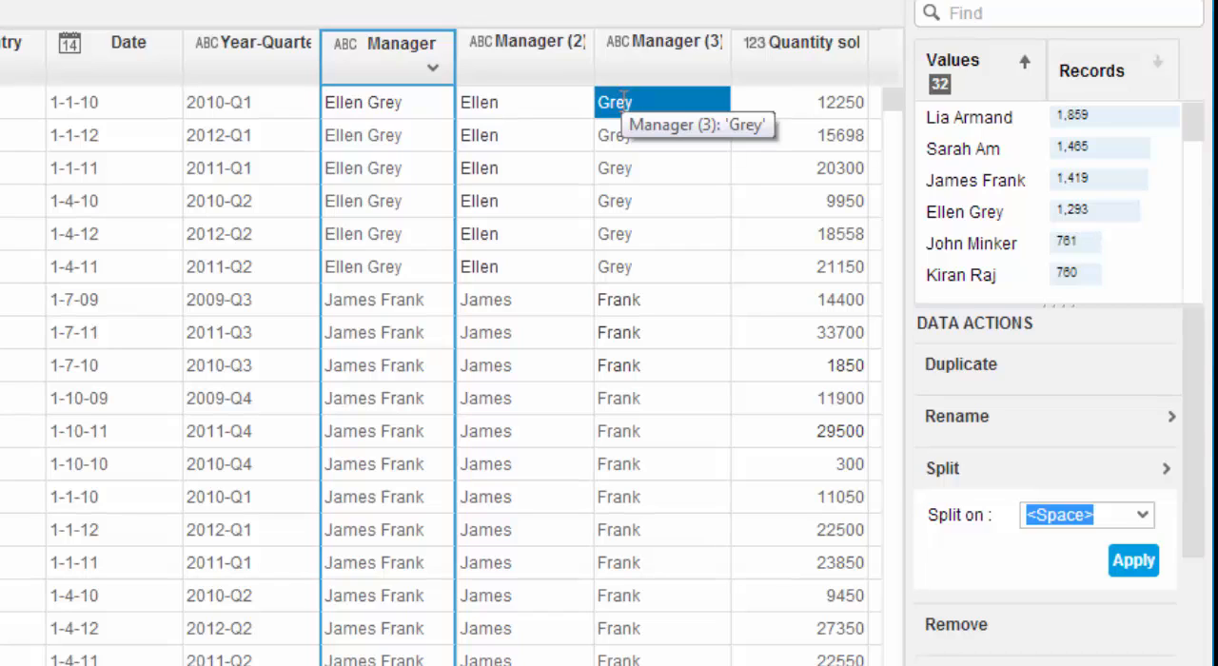
Step: Rename the Manager (3) column to "Manager Last name"
{"action": "left_click", "coordinate": [656, 57]}
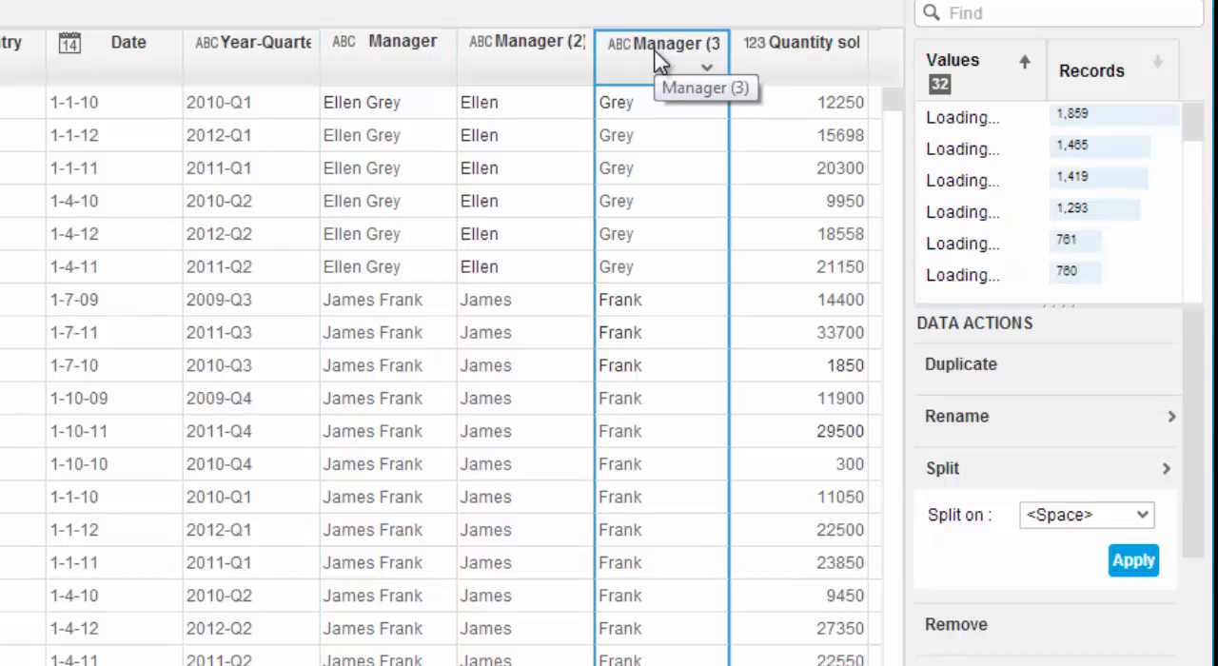
{"action": "left_click", "coordinate": [1011, 423]}
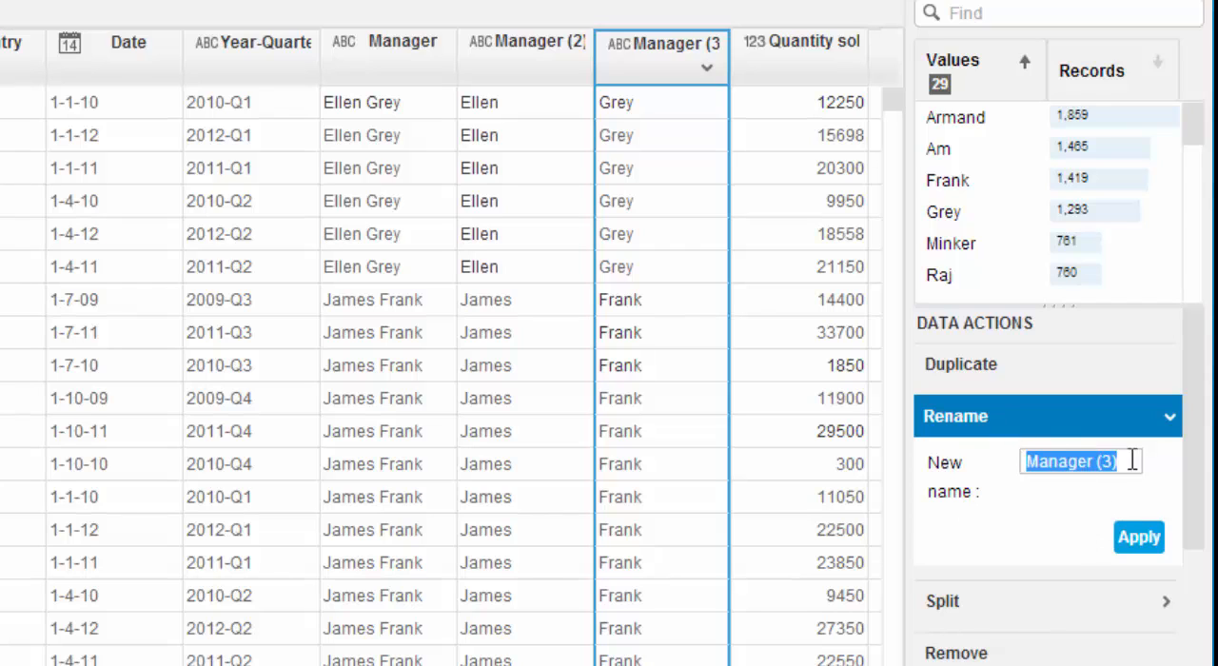
{"action": "left_click_drag", "start_coordinate": [1130, 460], "coordinate": [1079, 458]}
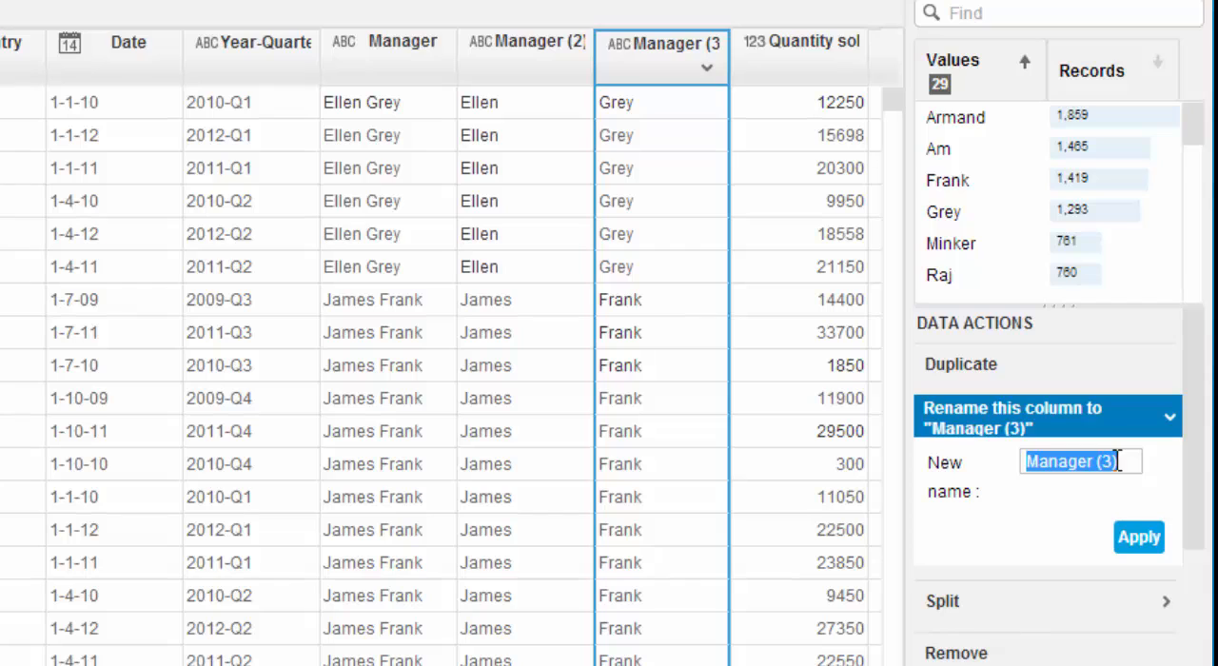
{"action": "type", "text": "Manager "}
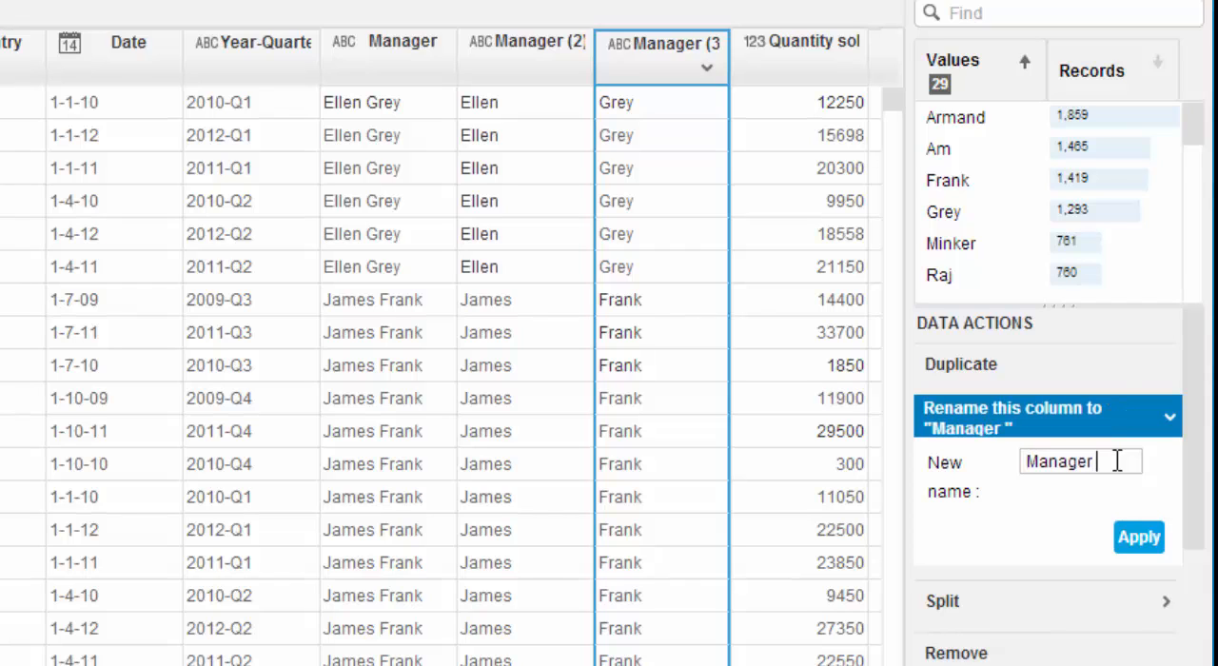
{"action": "type", "text": "Last name"}
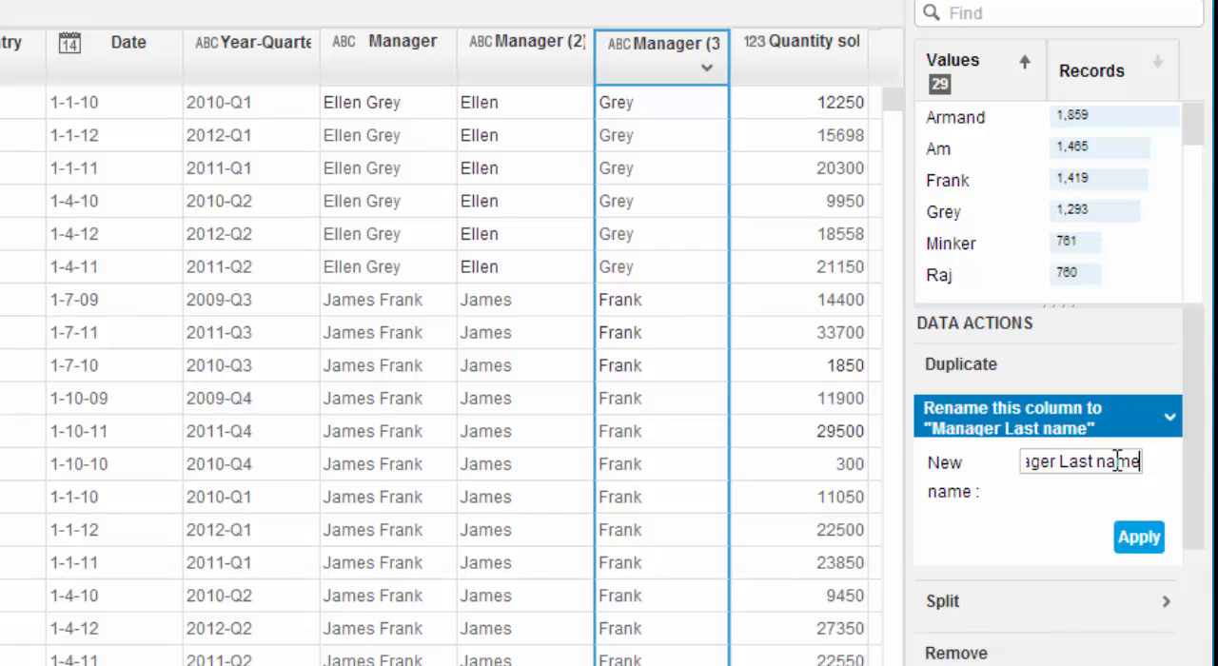
{"action": "left_click", "coordinate": [1141, 550]}
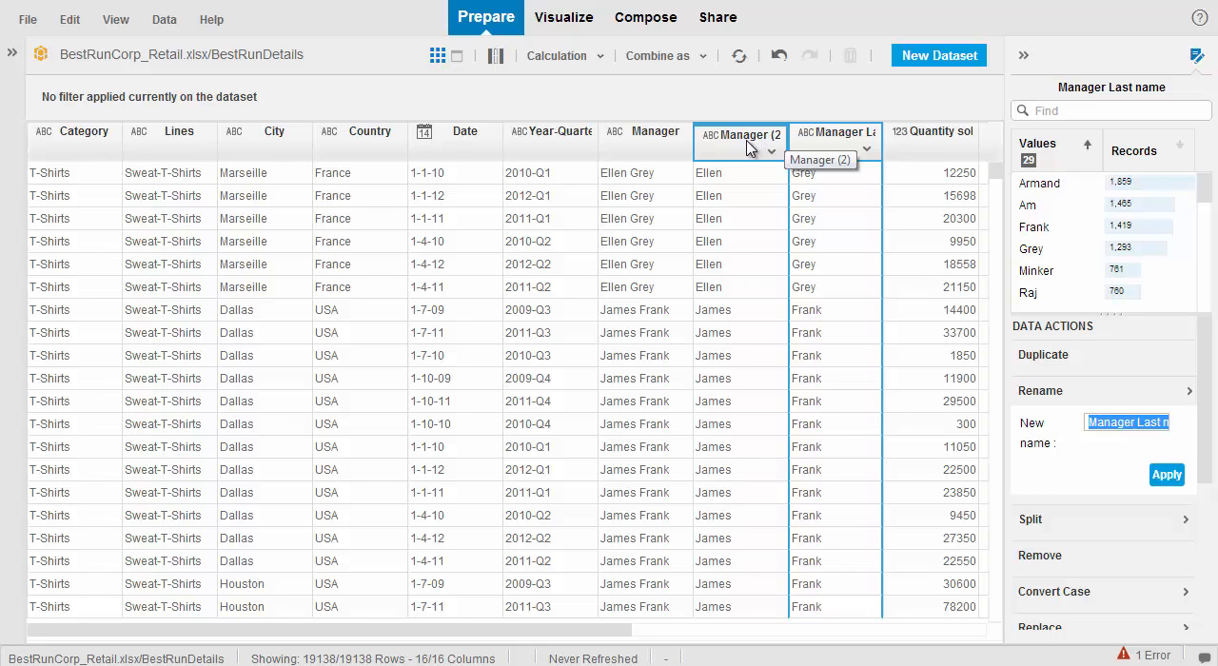
Step: Remove the Manager (2) column from the dataset
{"action": "left_click", "coordinate": [747, 142]}
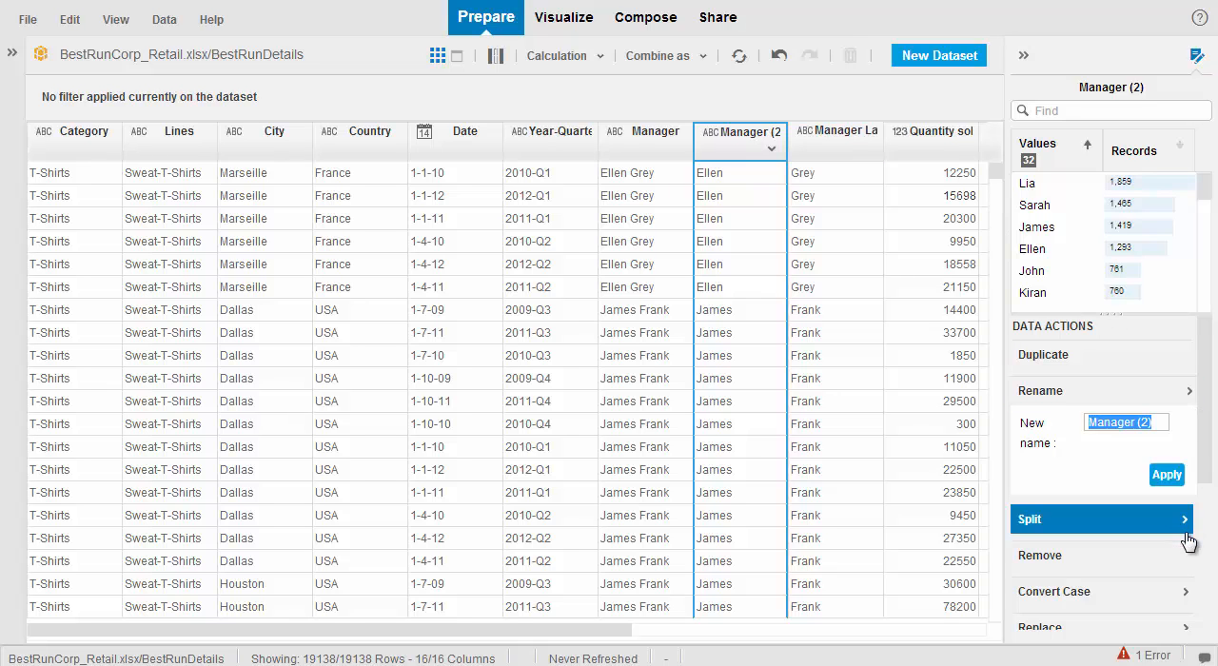
{"action": "left_click", "coordinate": [1109, 557]}
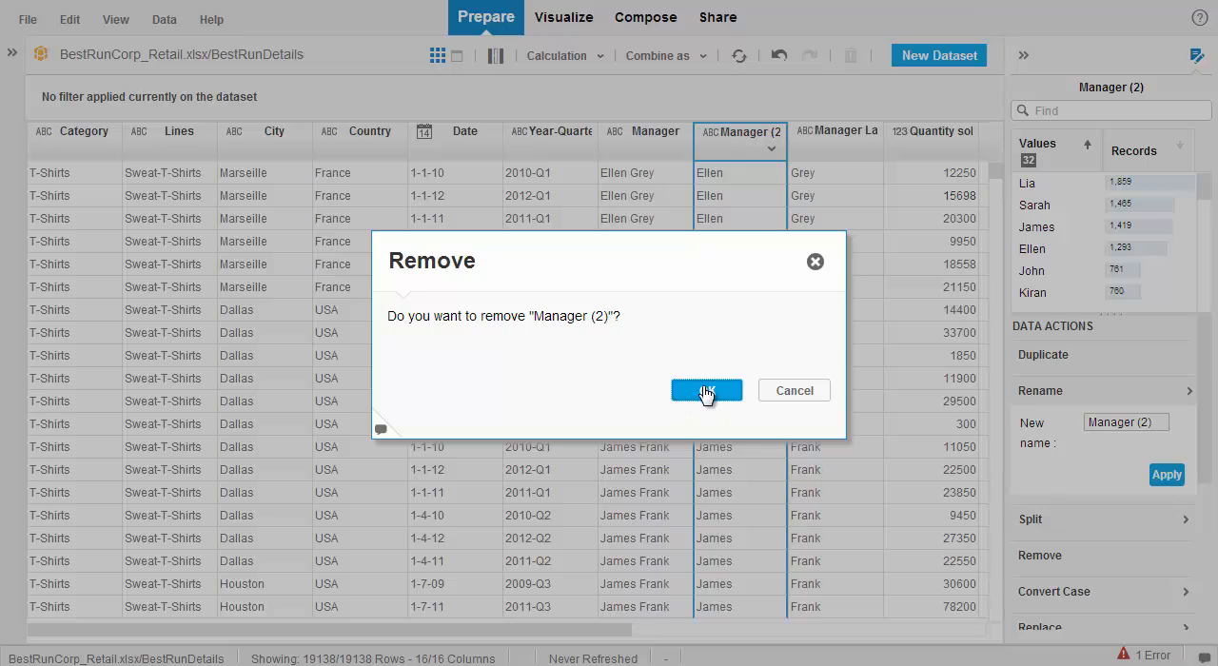
{"action": "left_click", "coordinate": [704, 394]}
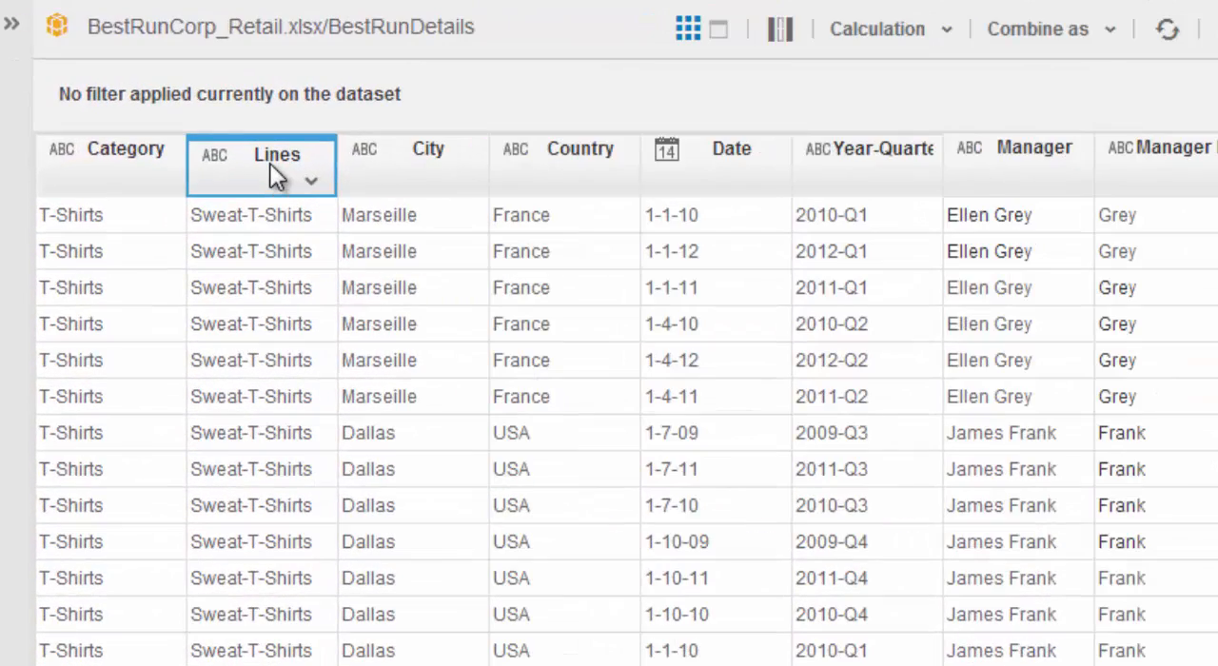
Step: Replace Sweat-T-Shirts with Sweat-t-Shirts in the Lines column, applying the change to same cell values
{"action": "left_click", "coordinate": [269, 162]}
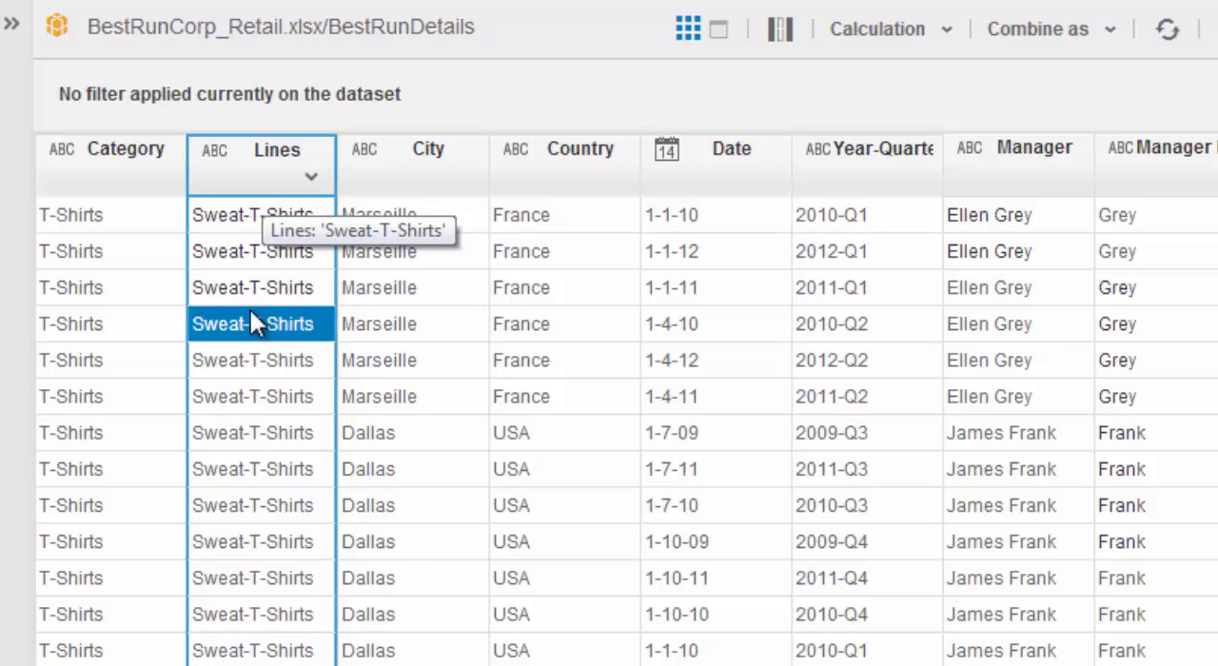
{"action": "left_click", "coordinate": [245, 212]}
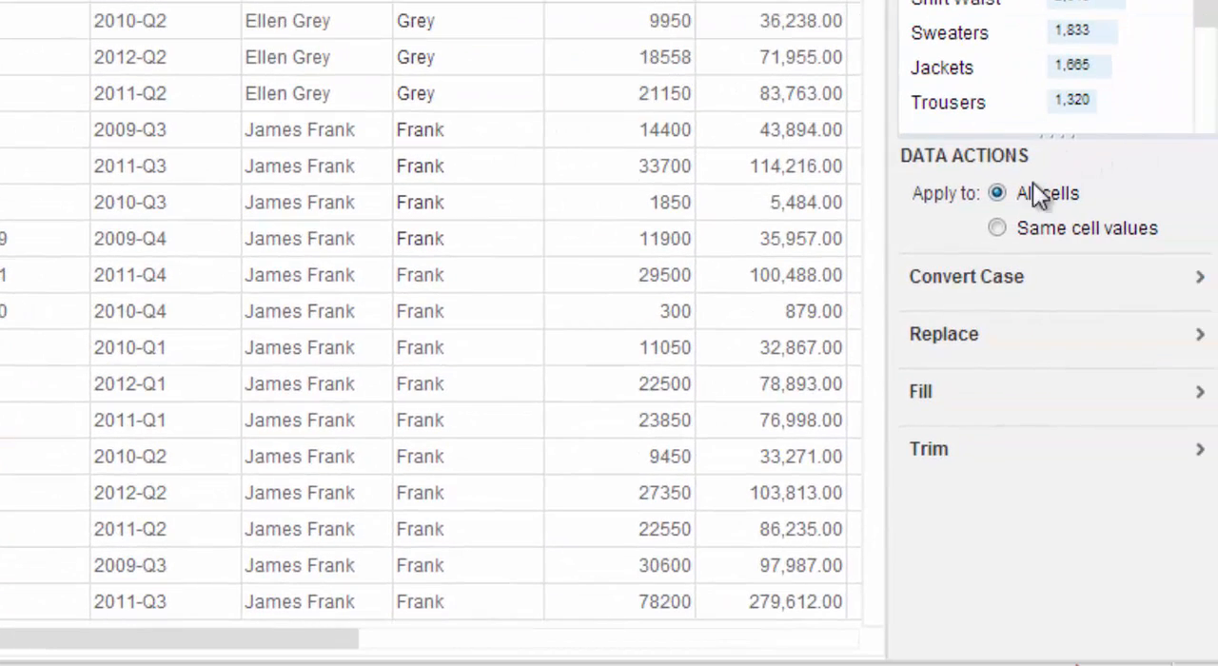
{"action": "left_click", "coordinate": [996, 230]}
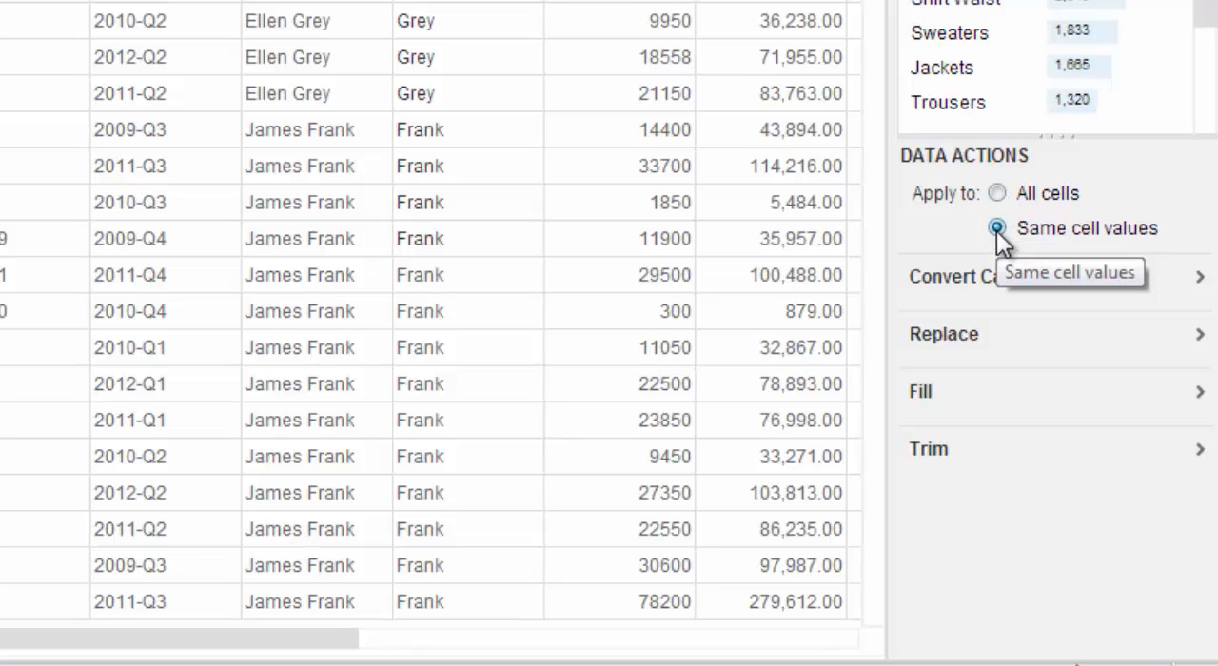
{"action": "left_click", "coordinate": [1035, 334]}
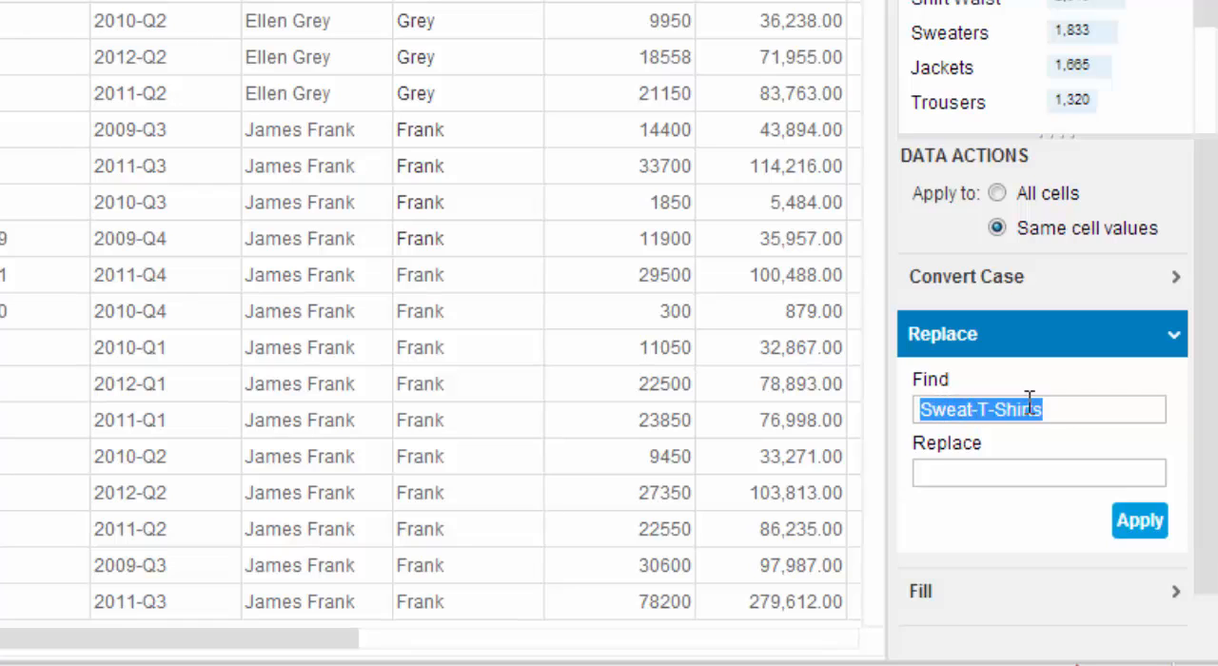
{"action": "left_click", "coordinate": [963, 476]}
{"action": "type", "text": "Sweat"}
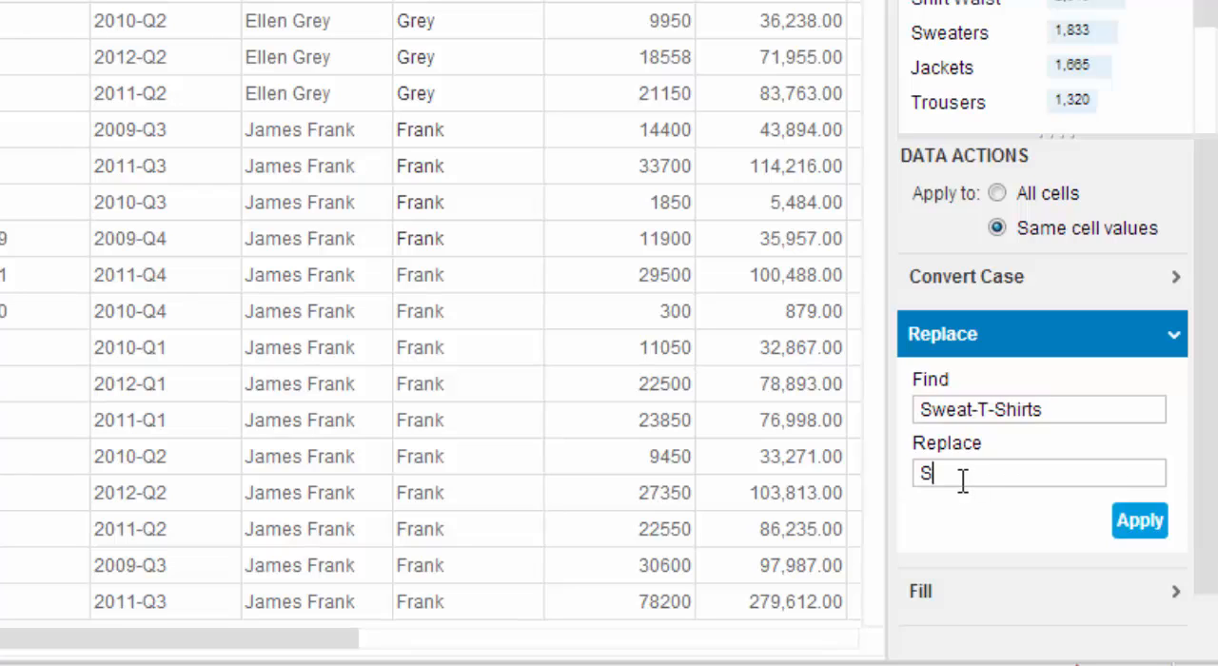
{"action": "type", "text": "-t-Shirts"}
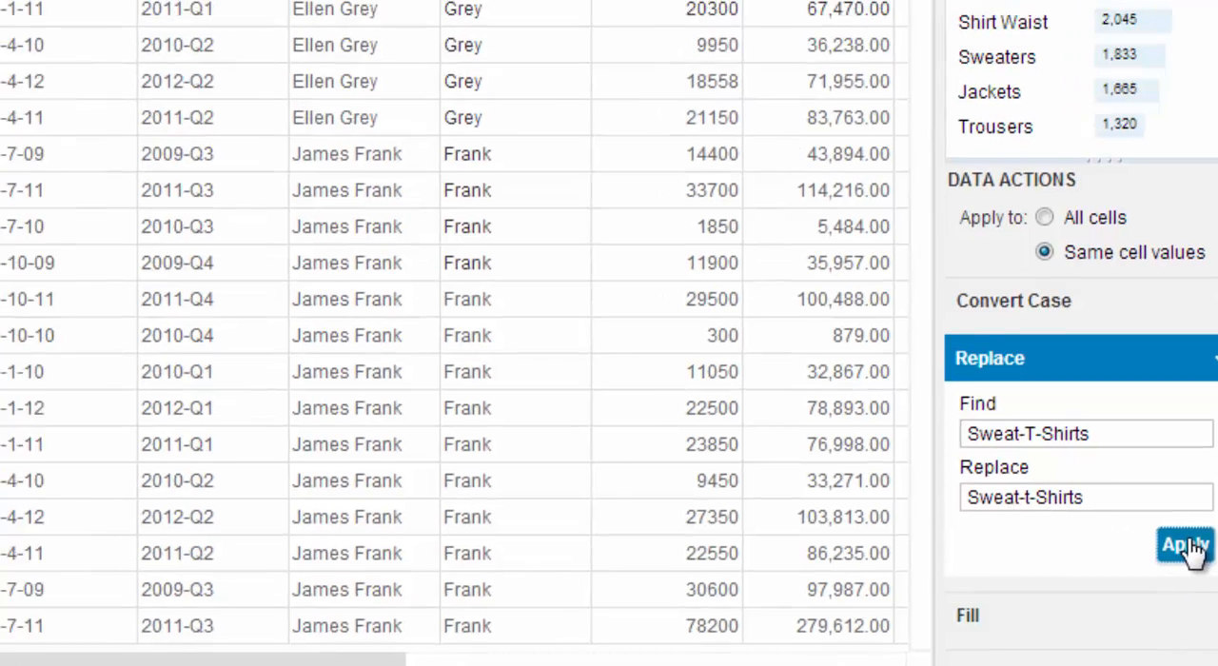
{"action": "left_click", "coordinate": [1141, 525]}
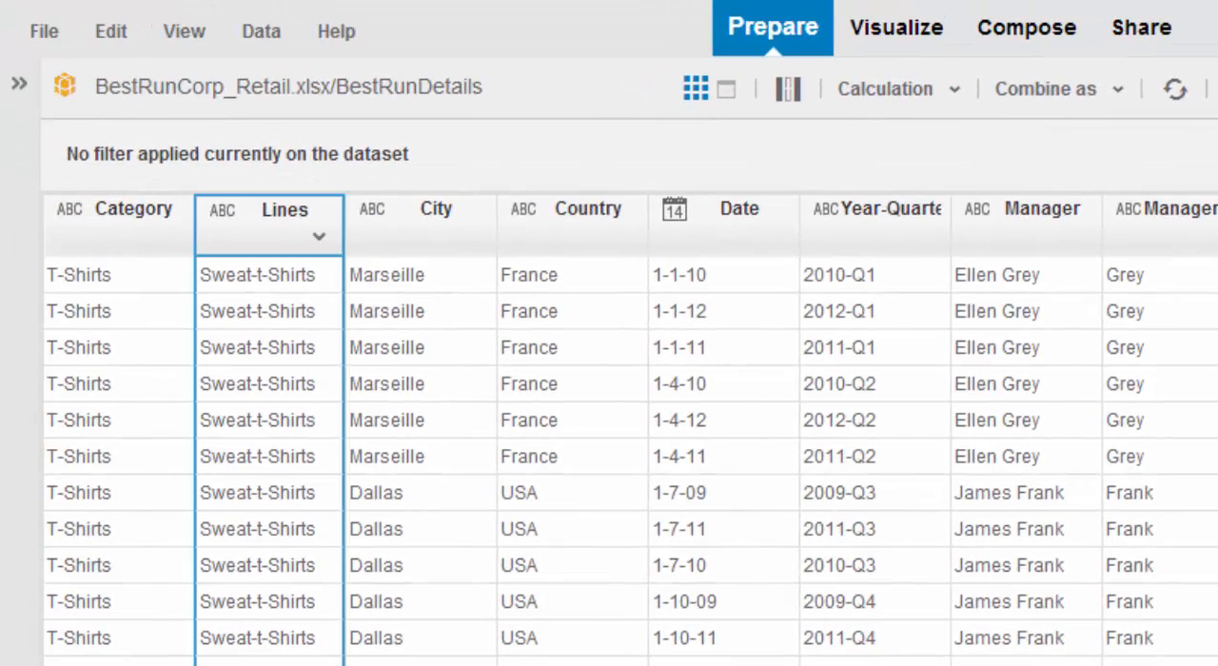
Step: Concatenate the Category, Lines and City columns into a merged column, using <Comma> as the separator
{"action": "left_click", "coordinate": [256, 447]}
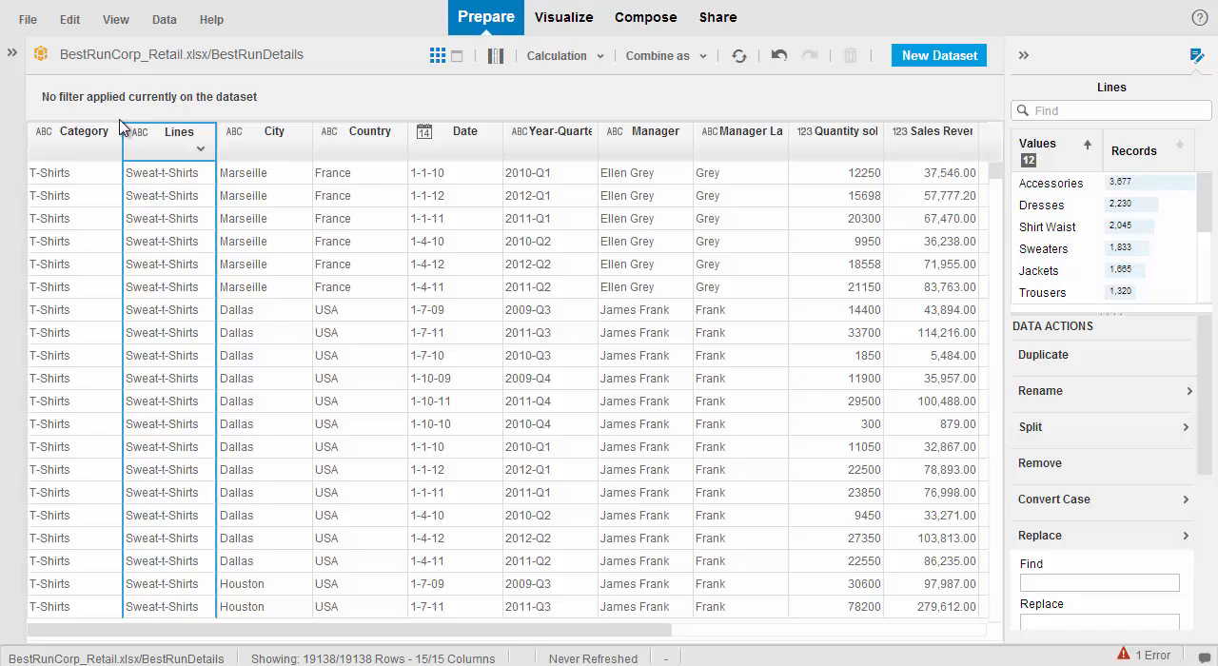
{"action": "left_click", "coordinate": [83, 151]}
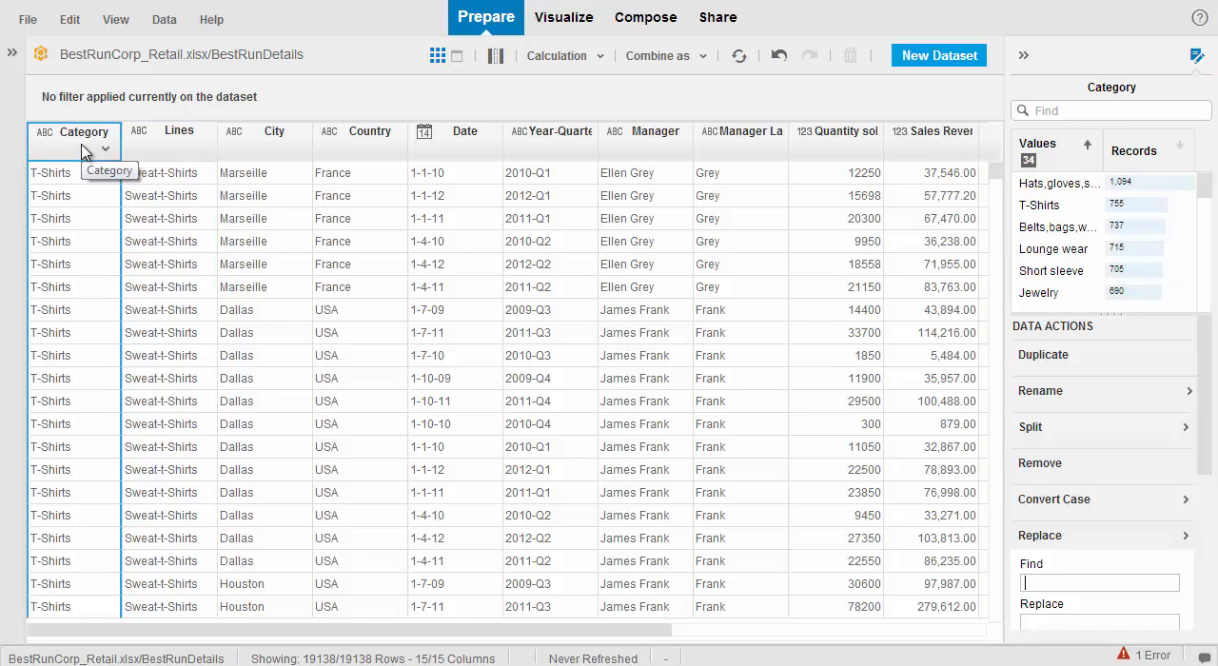
{"action": "left_click", "coordinate": [186, 154], "text": "ctrl"}
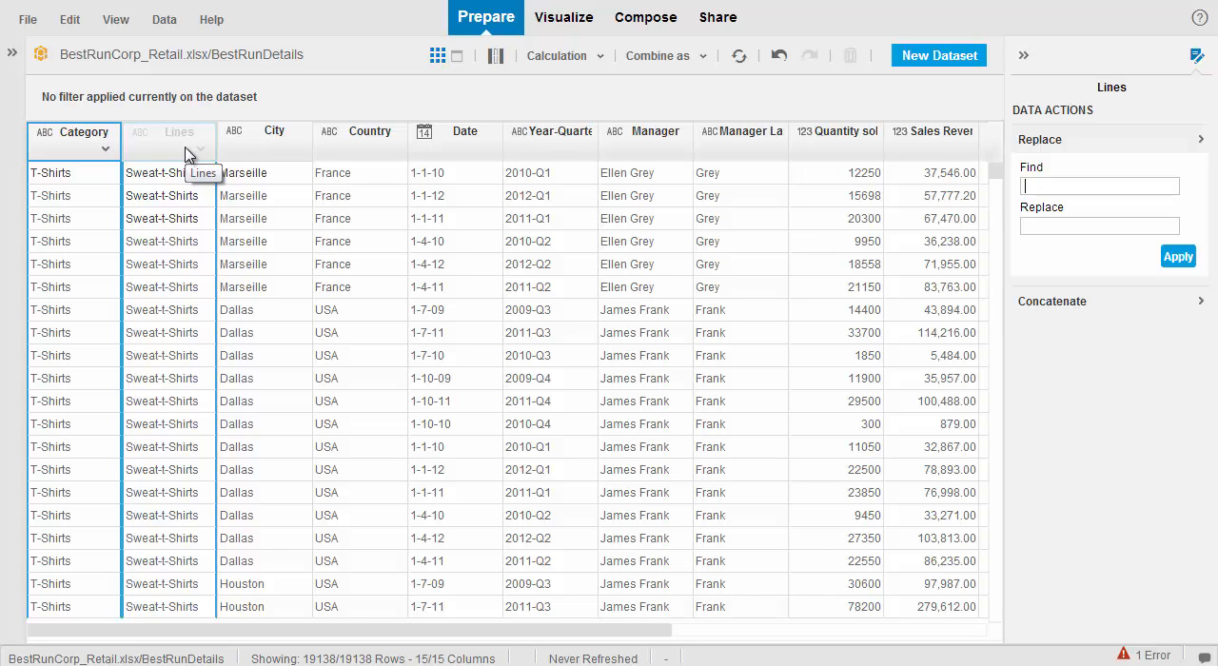
{"action": "left_click_drag", "start_coordinate": [185, 155], "coordinate": [840, 106]}
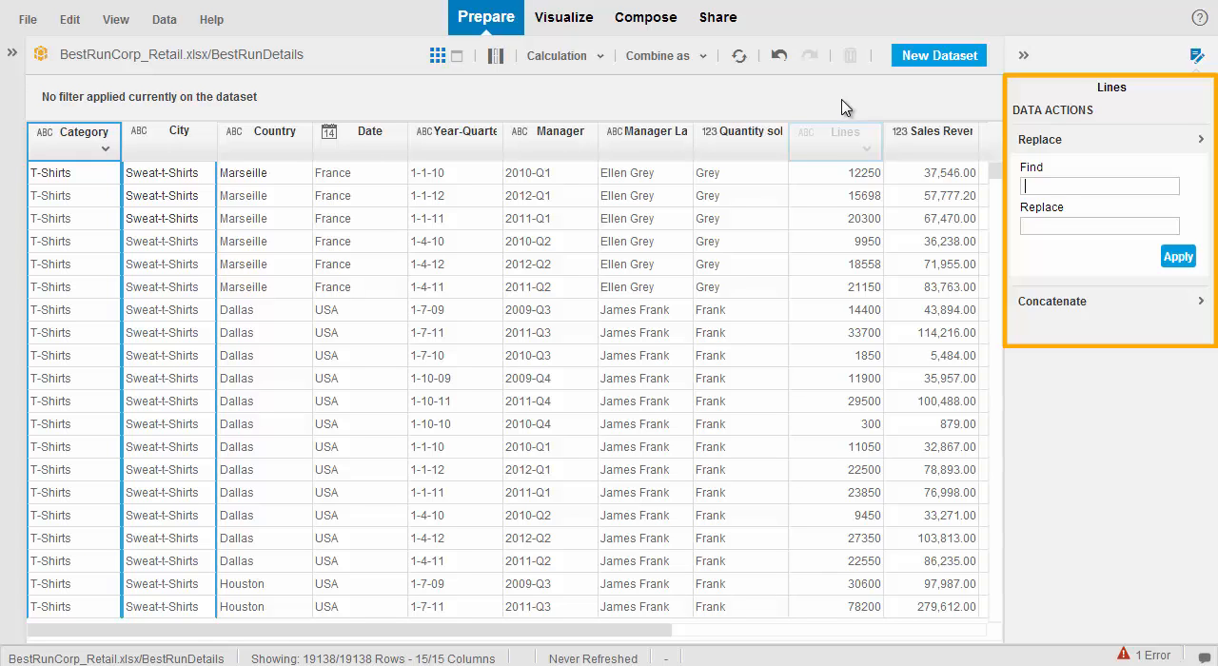
{"action": "left_click_drag", "start_coordinate": [841, 100], "coordinate": [1106, 307]}
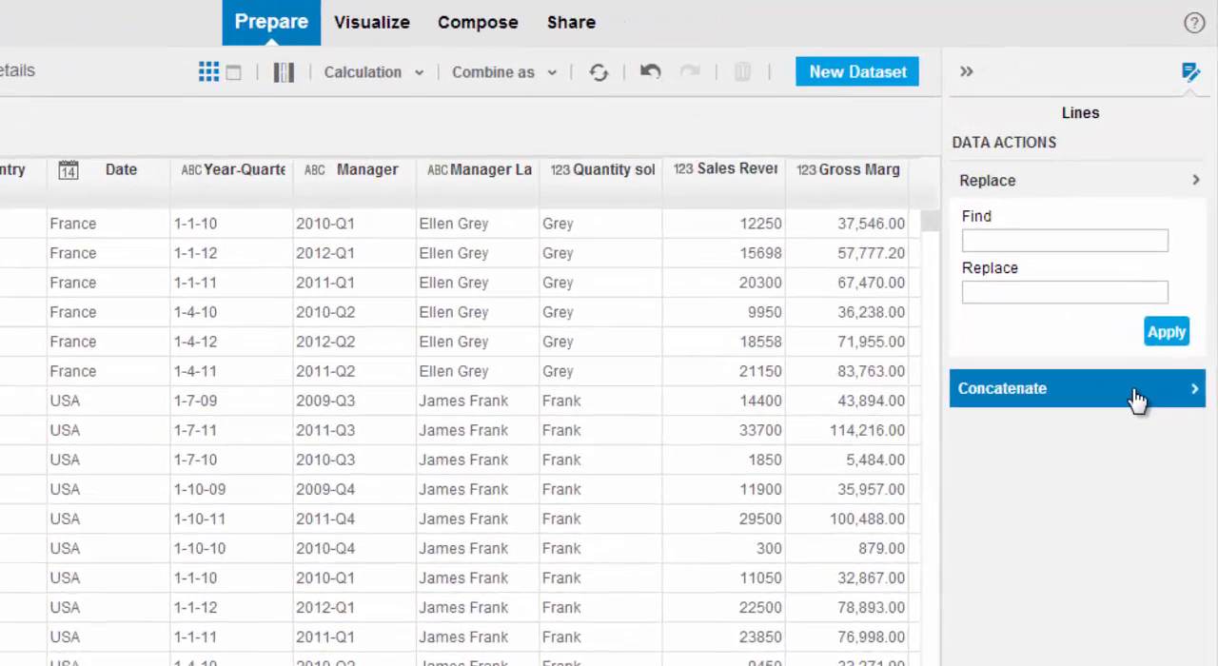
{"action": "left_click", "coordinate": [1151, 330]}
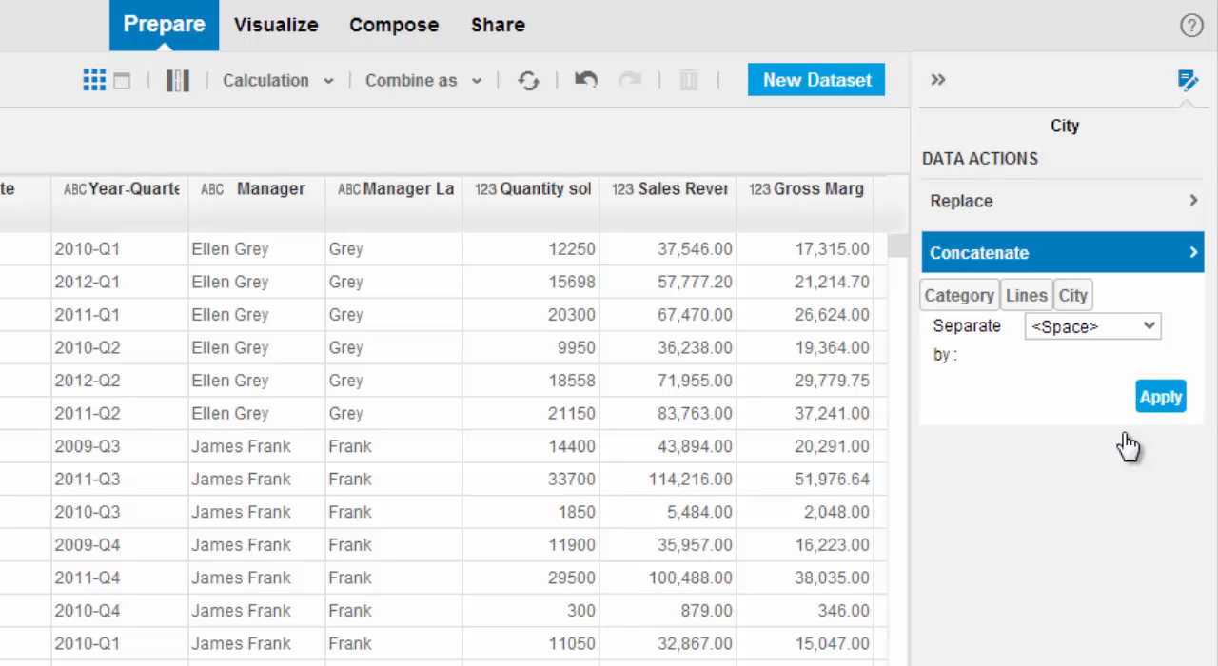
{"action": "left_click", "coordinate": [1149, 329]}
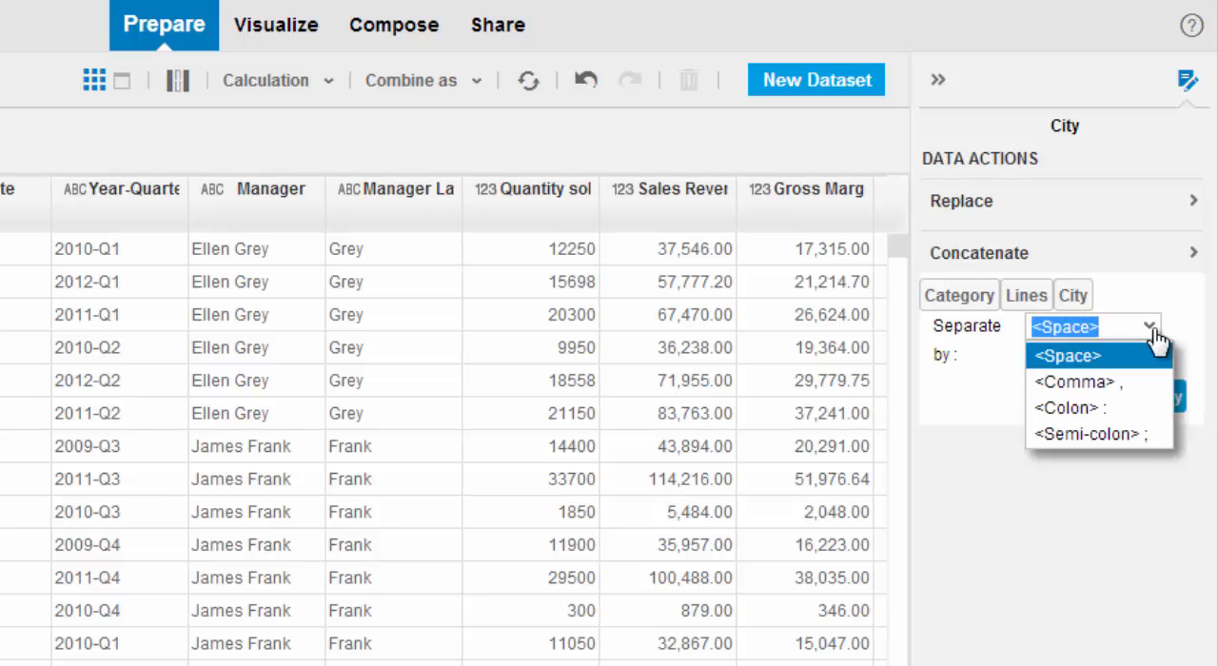
{"action": "left_click", "coordinate": [1111, 385]}
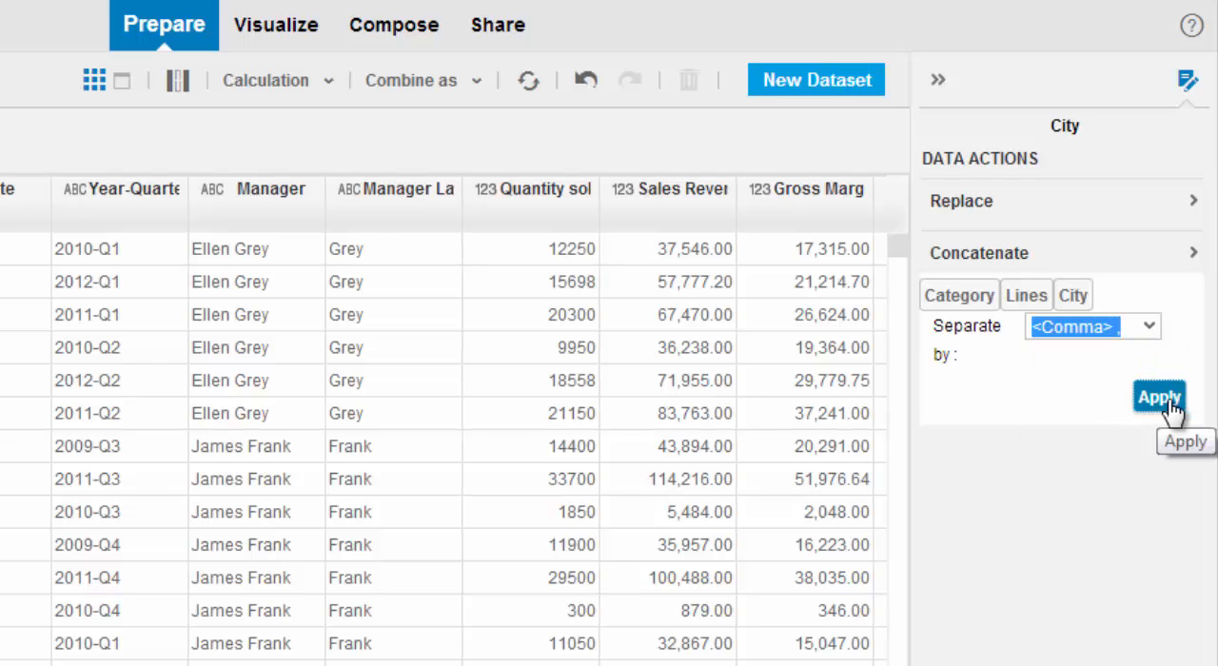
{"action": "left_click", "coordinate": [1174, 398]}
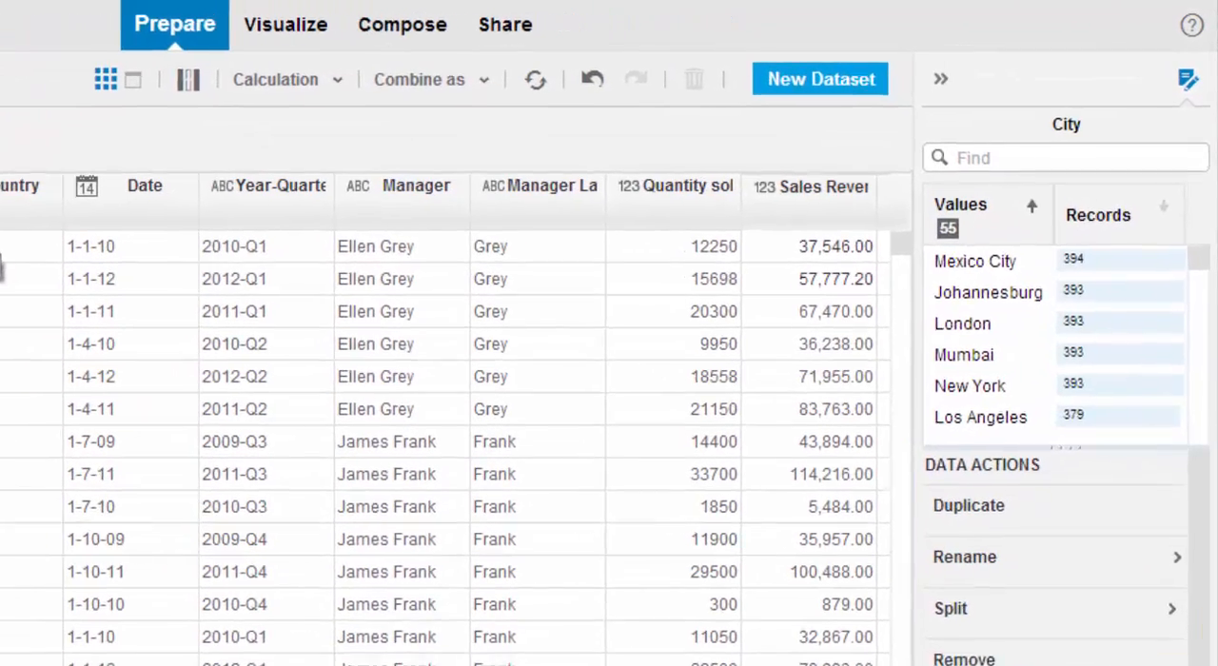
Step: Rename the merged column to "Category-Lines" and select it in the grid
{"action": "left_click", "coordinate": [277, 135]}
{"action": "left_click", "coordinate": [1109, 392]}
{"action": "type", "text": "C"}
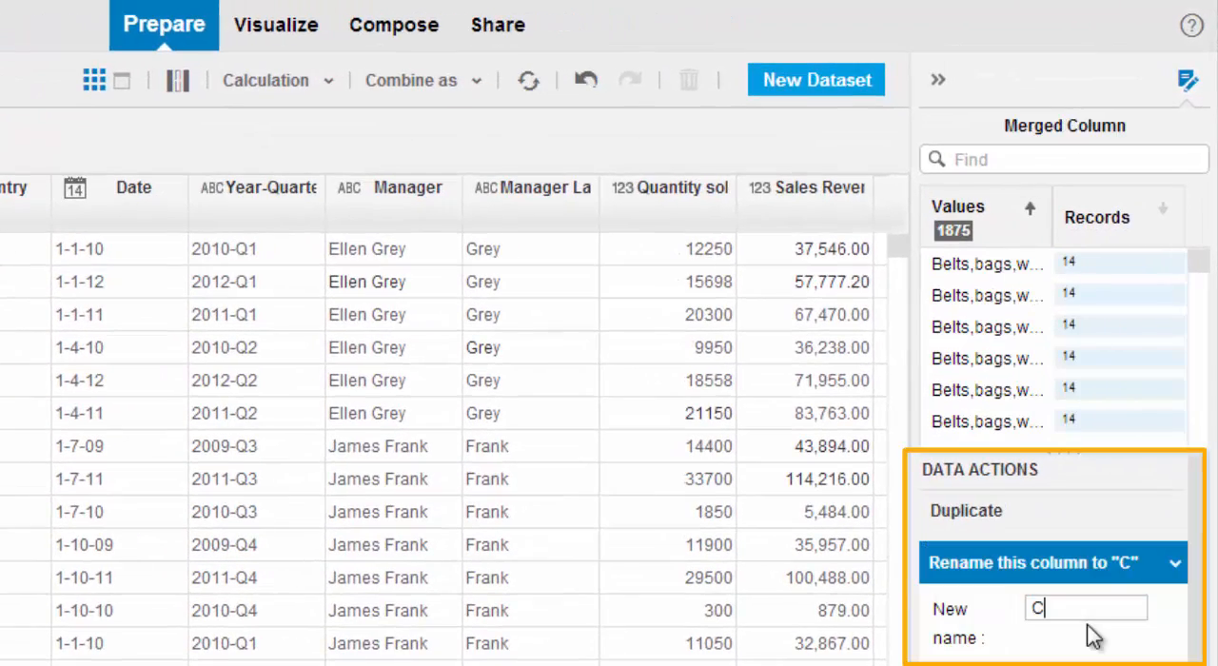
{"action": "type", "text": "ategory-Lines"}
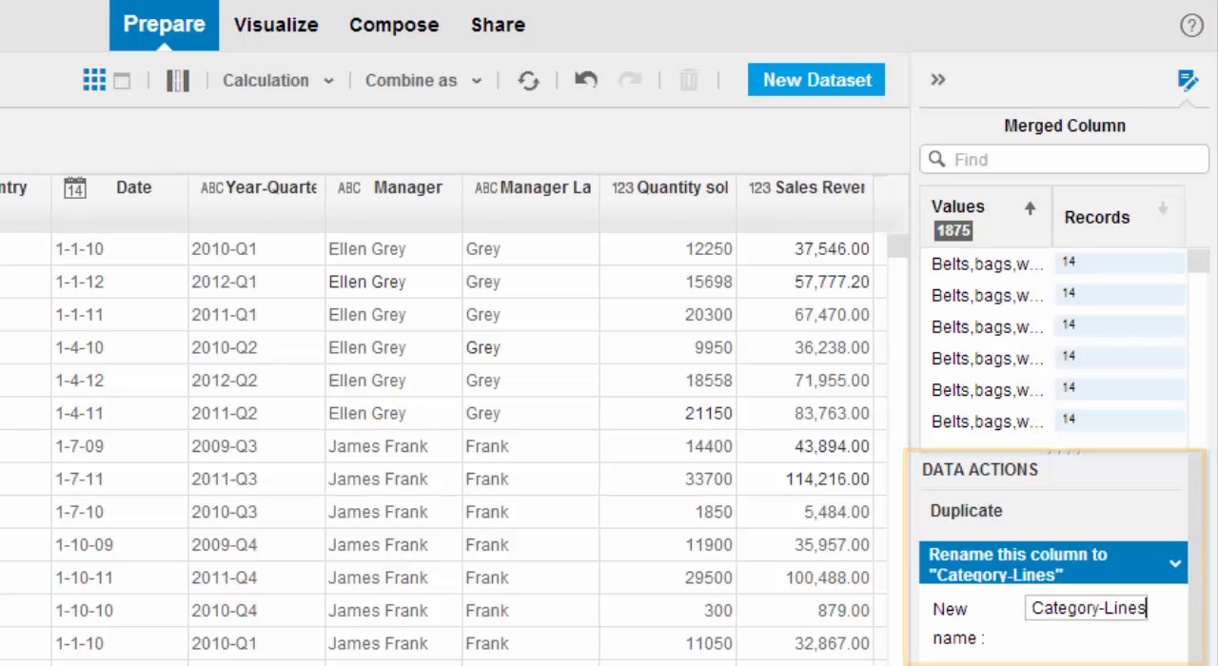
{"action": "left_click", "coordinate": [1137, 585]}
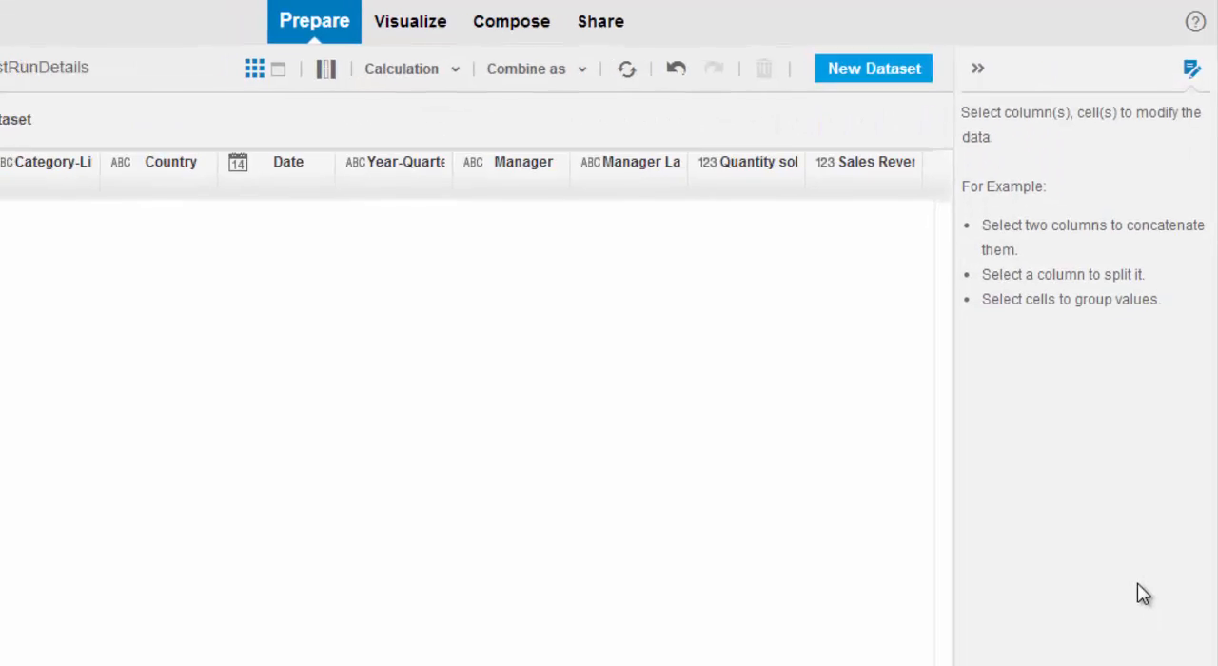
{"action": "left_click", "coordinate": [288, 140]}
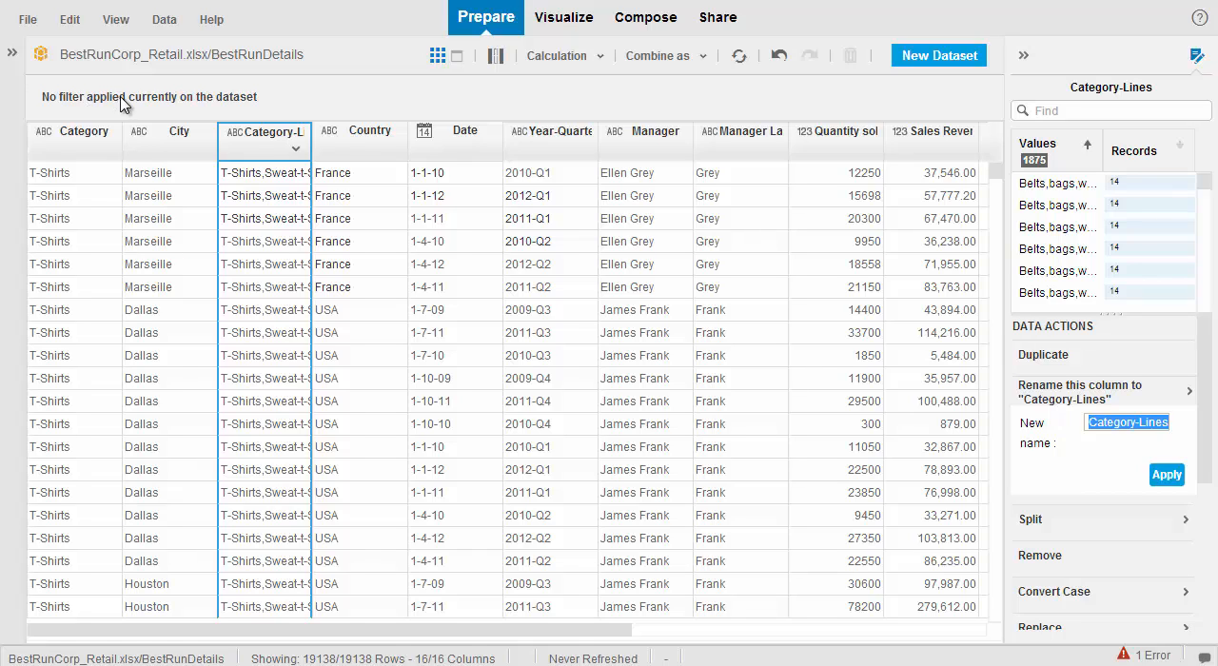
Step: Filter the Country column to keep only USA
{"action": "left_click", "coordinate": [362, 153]}
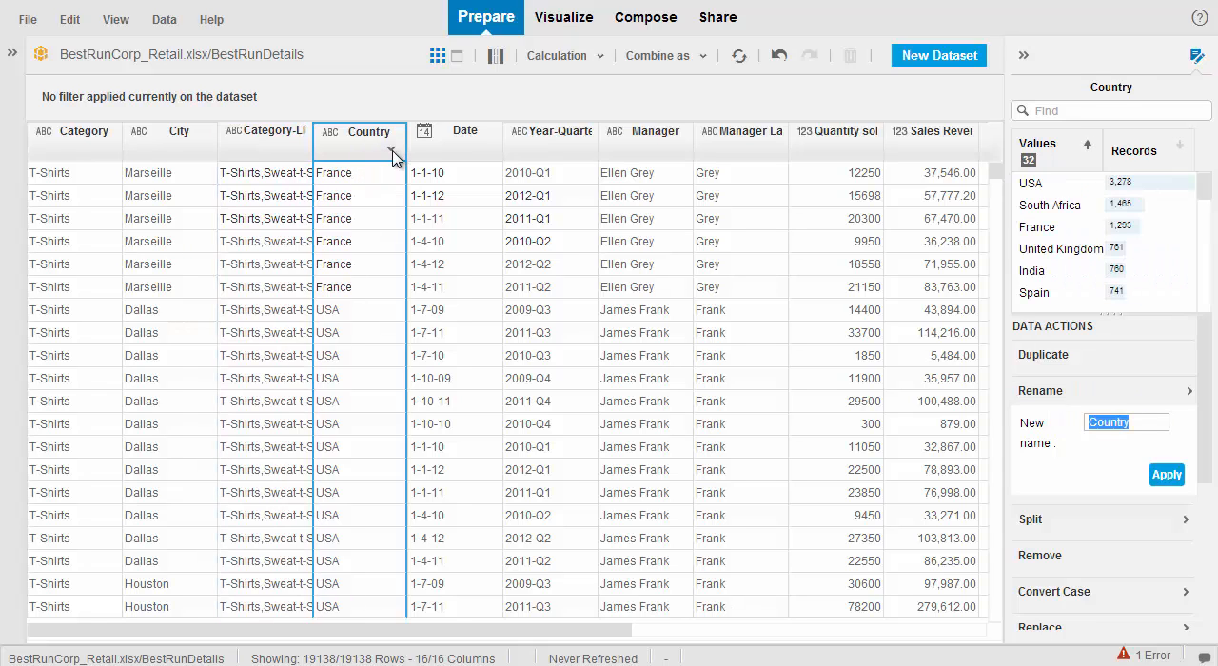
{"action": "left_click", "coordinate": [391, 153]}
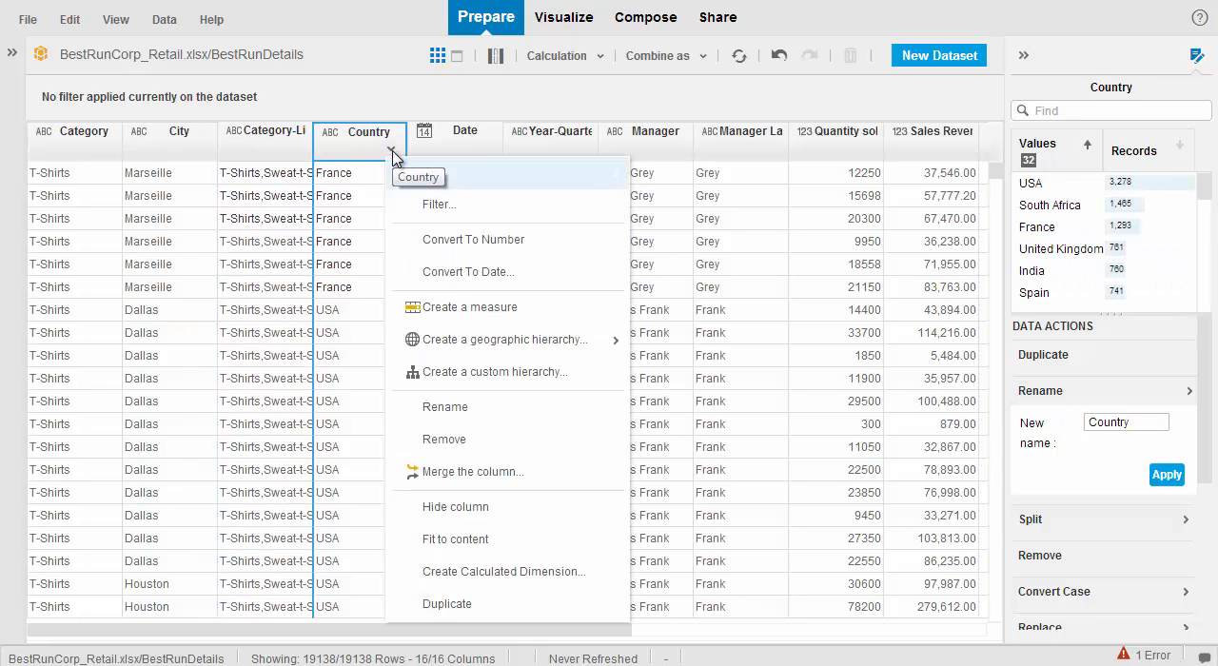
{"action": "left_click", "coordinate": [453, 206]}
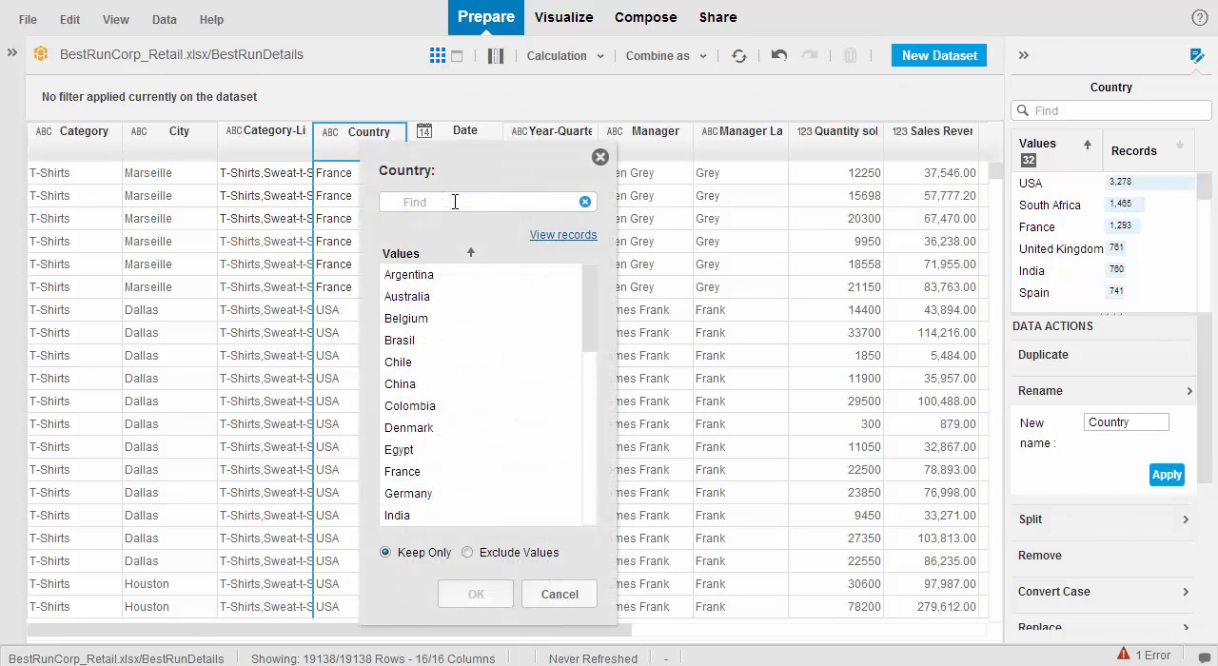
{"action": "left_click_drag", "start_coordinate": [592, 291], "coordinate": [620, 522]}
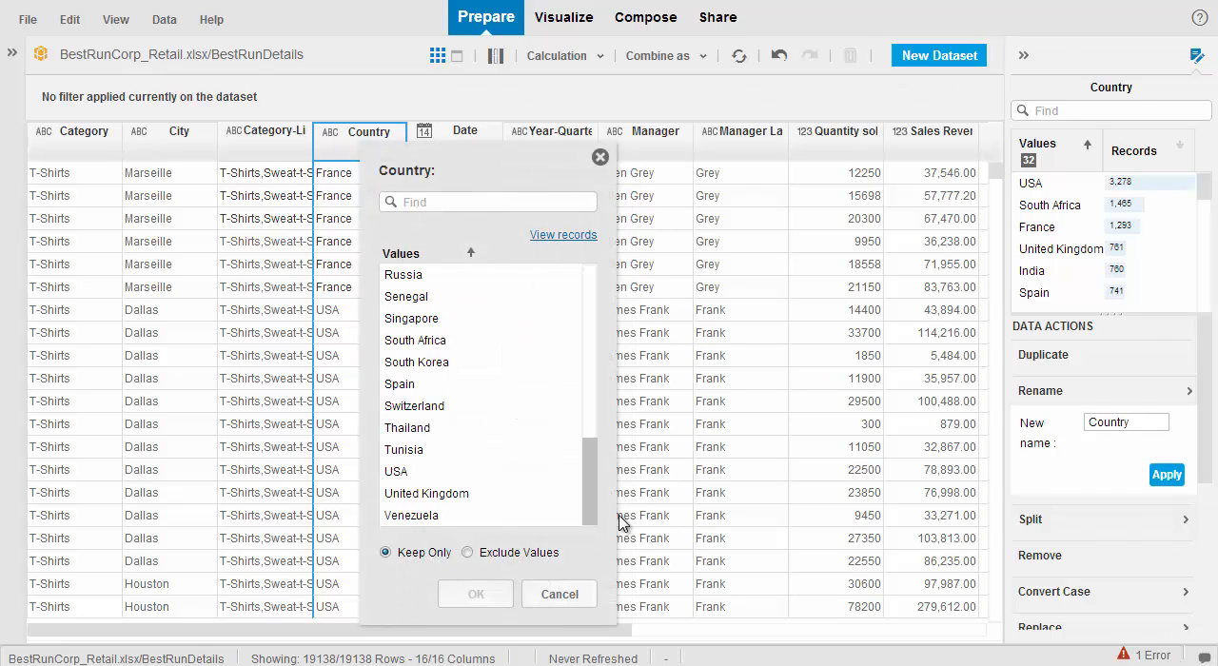
{"action": "left_click", "coordinate": [434, 471]}
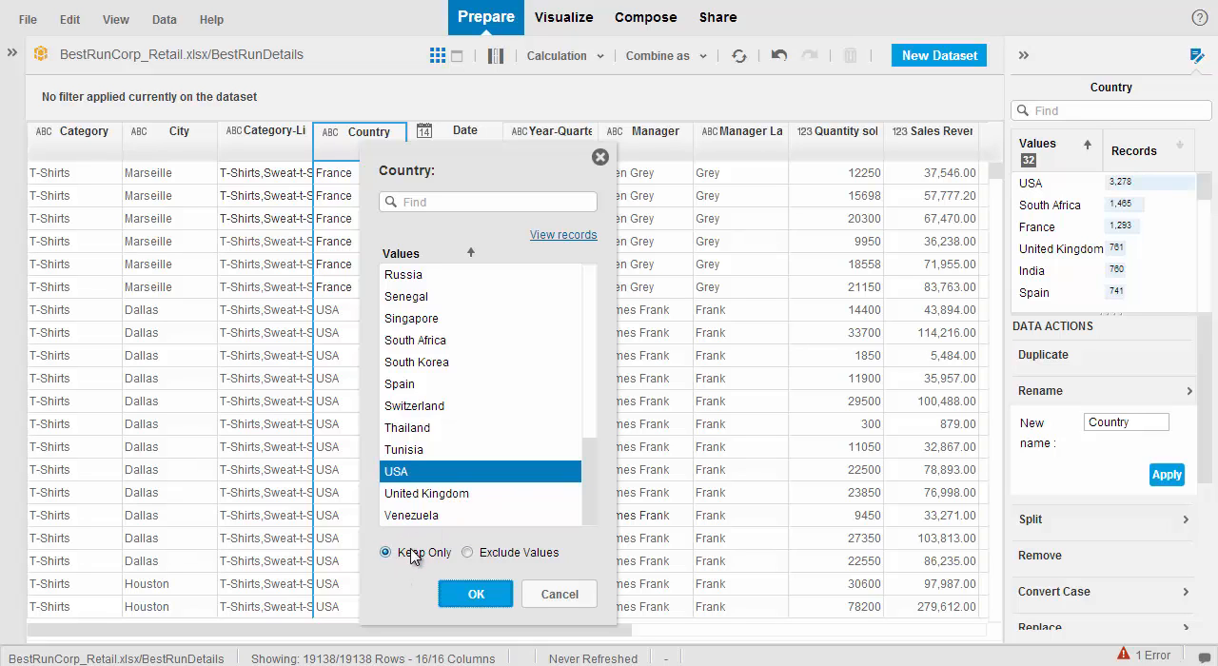
{"action": "left_click", "coordinate": [485, 594]}
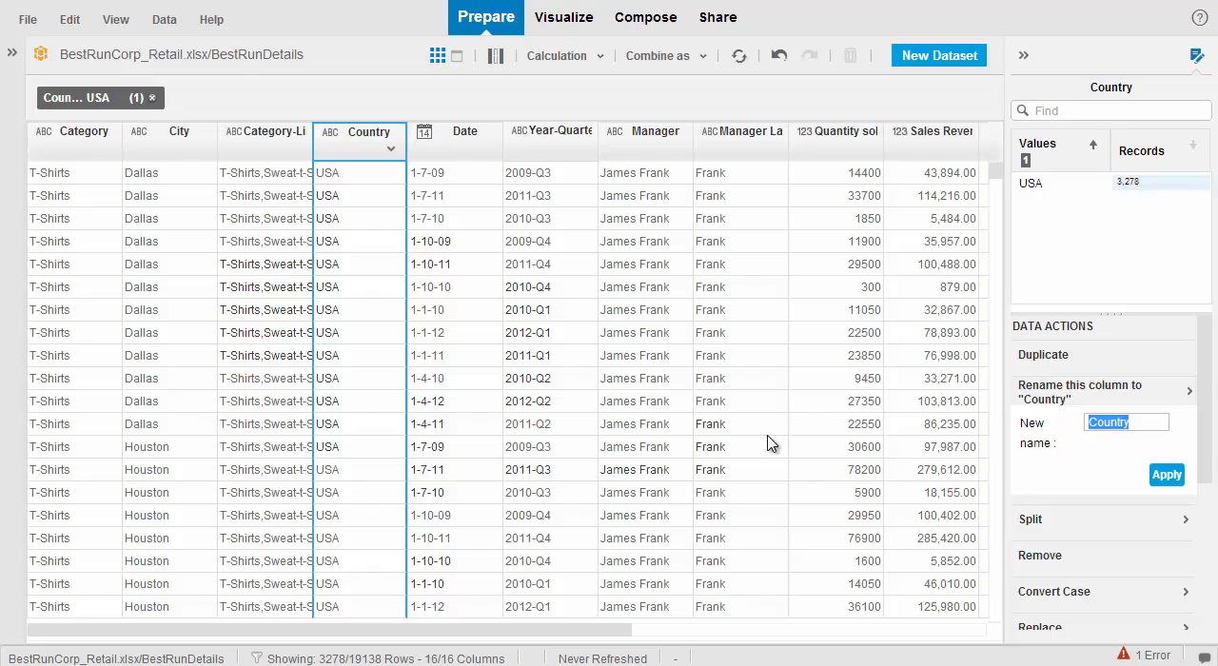
Step: Build a bar chart in the Visualize view with Gross Margin on the X axis, Category-Lines on the Y axis and Manager Last name as legend color
{"action": "left_click", "coordinate": [559, 19]}
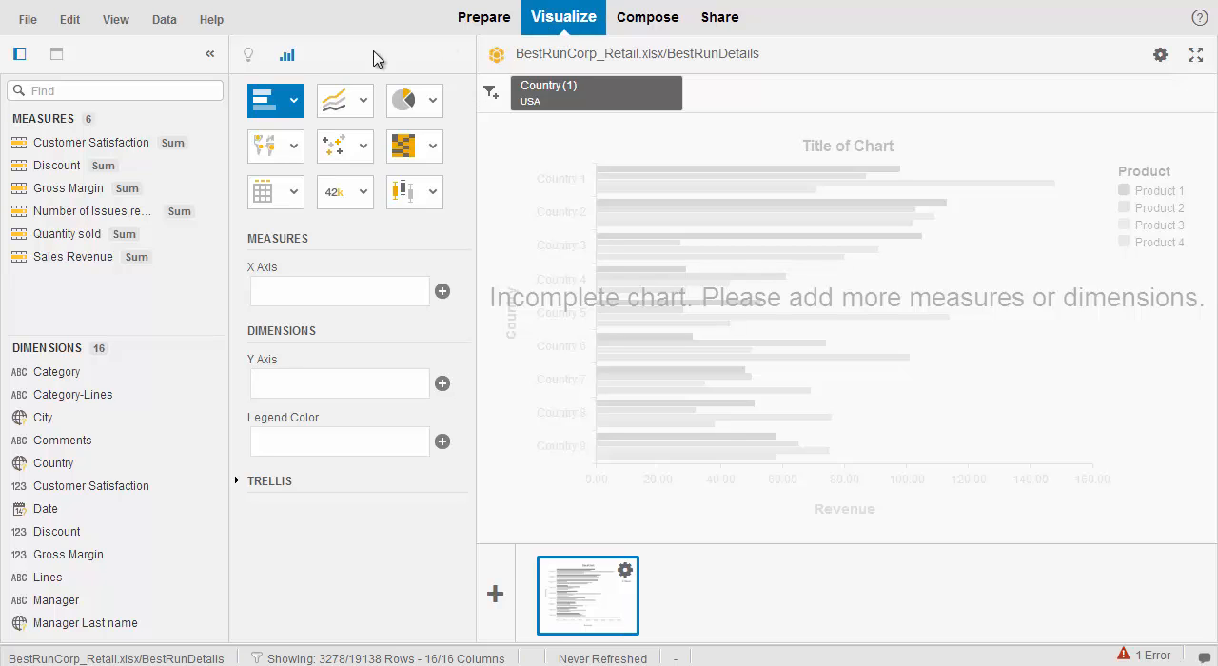
{"action": "left_click_drag", "start_coordinate": [65, 189], "coordinate": [318, 291]}
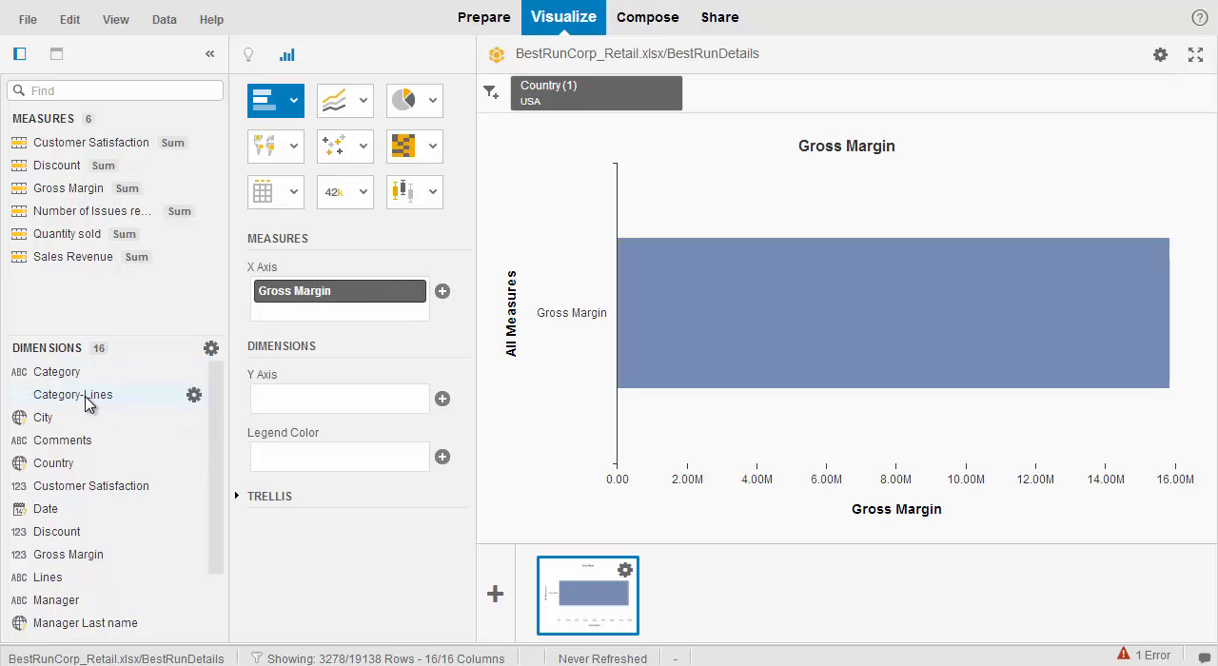
{"action": "left_click_drag", "start_coordinate": [85, 404], "coordinate": [300, 399]}
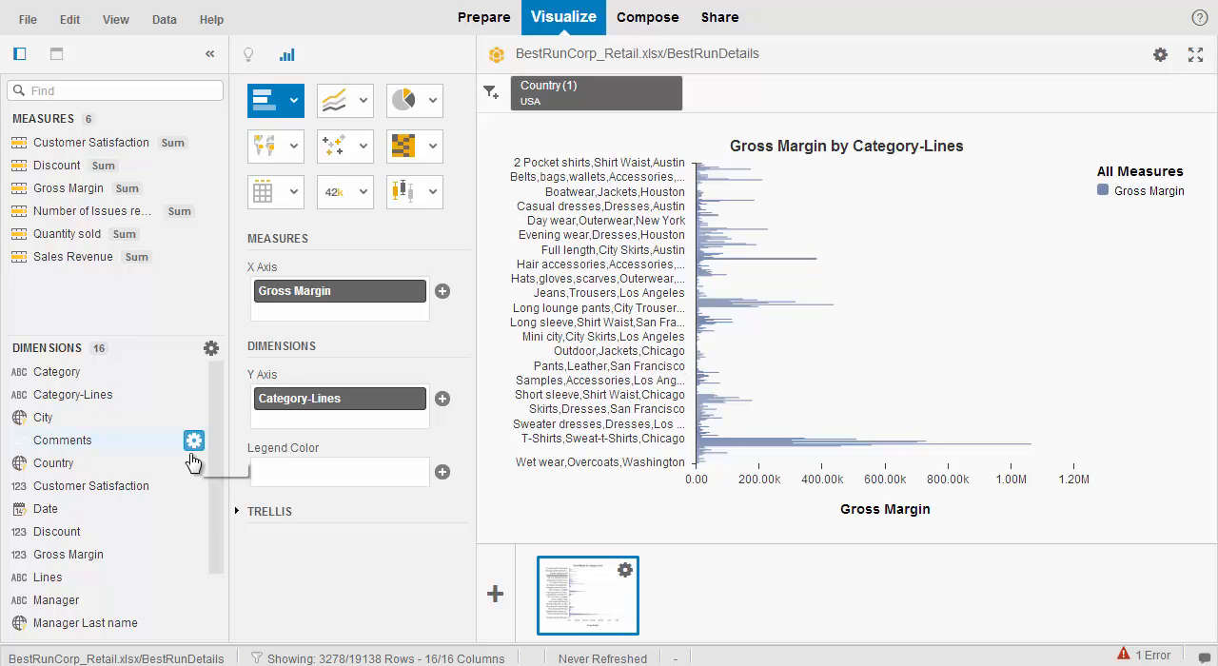
{"action": "left_click_drag", "start_coordinate": [93, 627], "coordinate": [327, 474]}
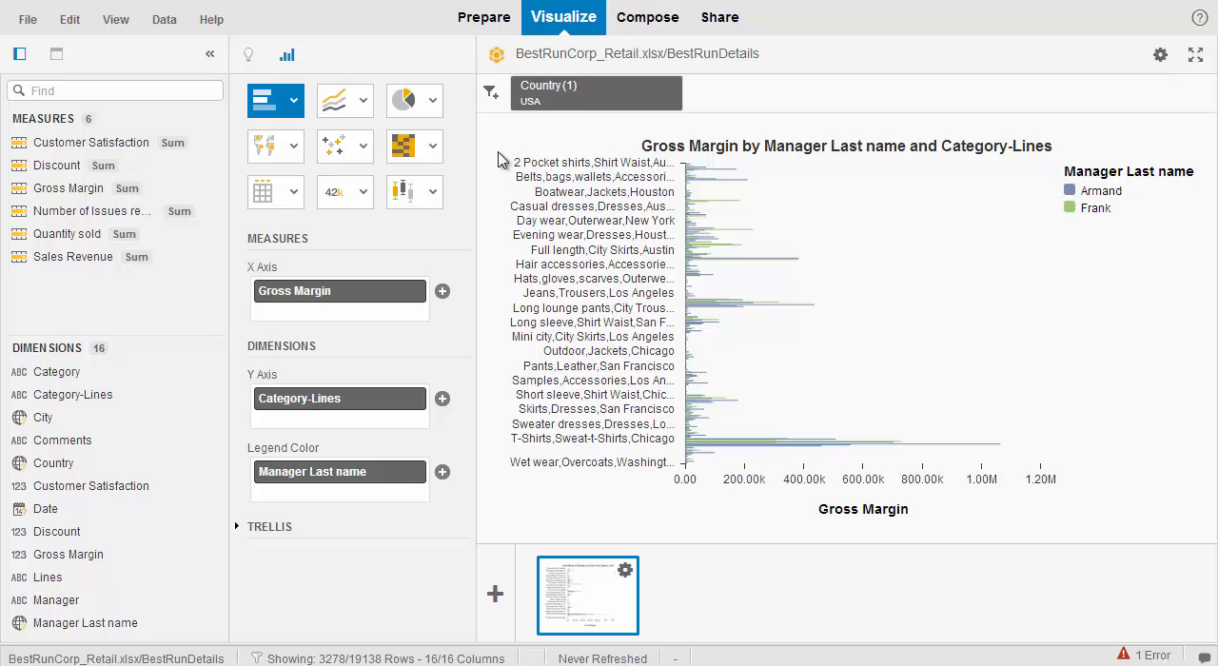
Step: Convert the chart to a Column Chart and filter it to the Category-Lines values around the tallest bars, from Sweats through Wet wear
{"action": "left_click", "coordinate": [294, 101]}
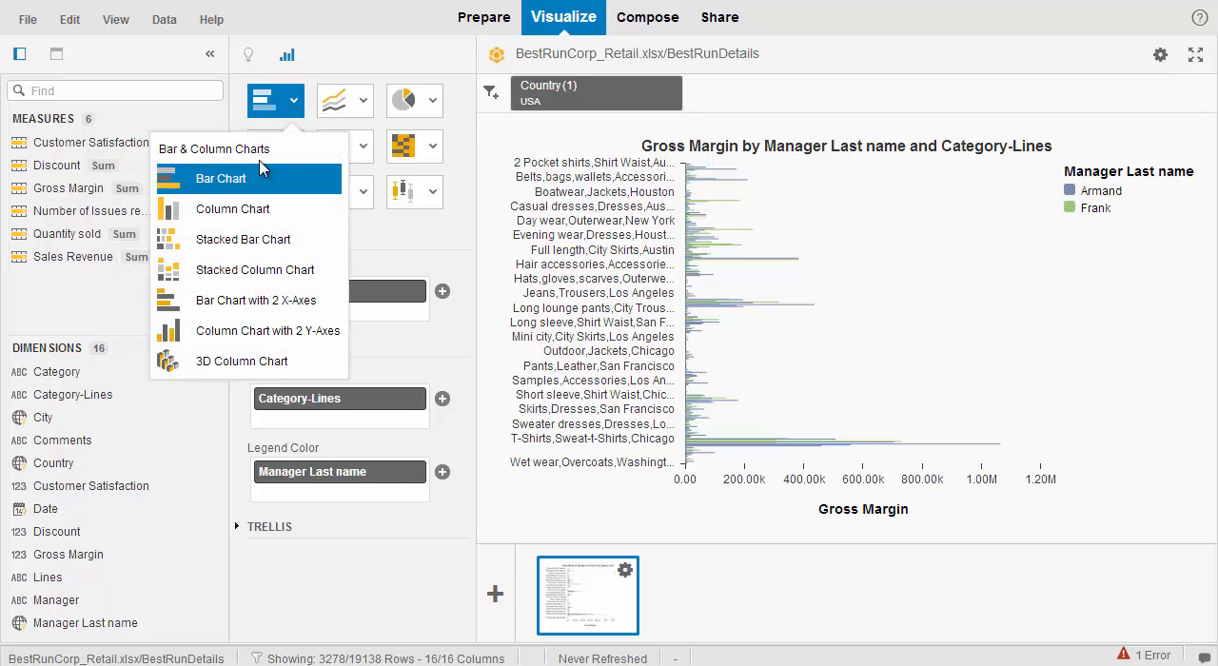
{"action": "left_click", "coordinate": [238, 210]}
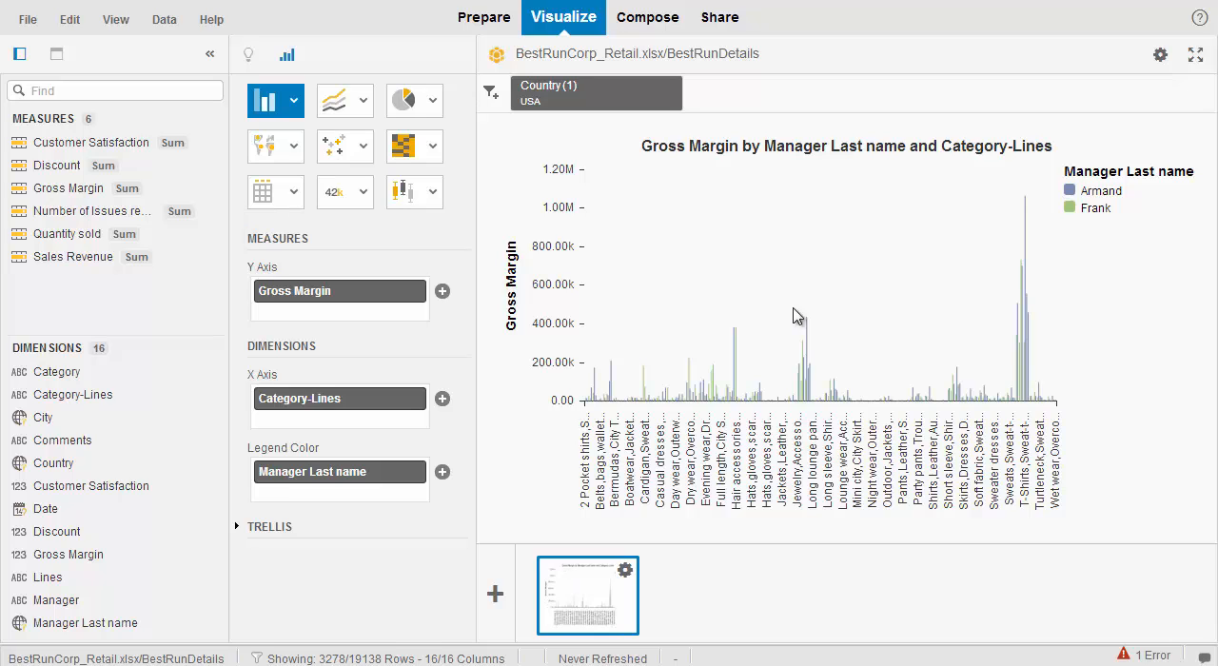
{"action": "left_click_drag", "start_coordinate": [1002, 230], "coordinate": [1057, 430]}
{"action": "left_click", "coordinate": [1038, 389]}
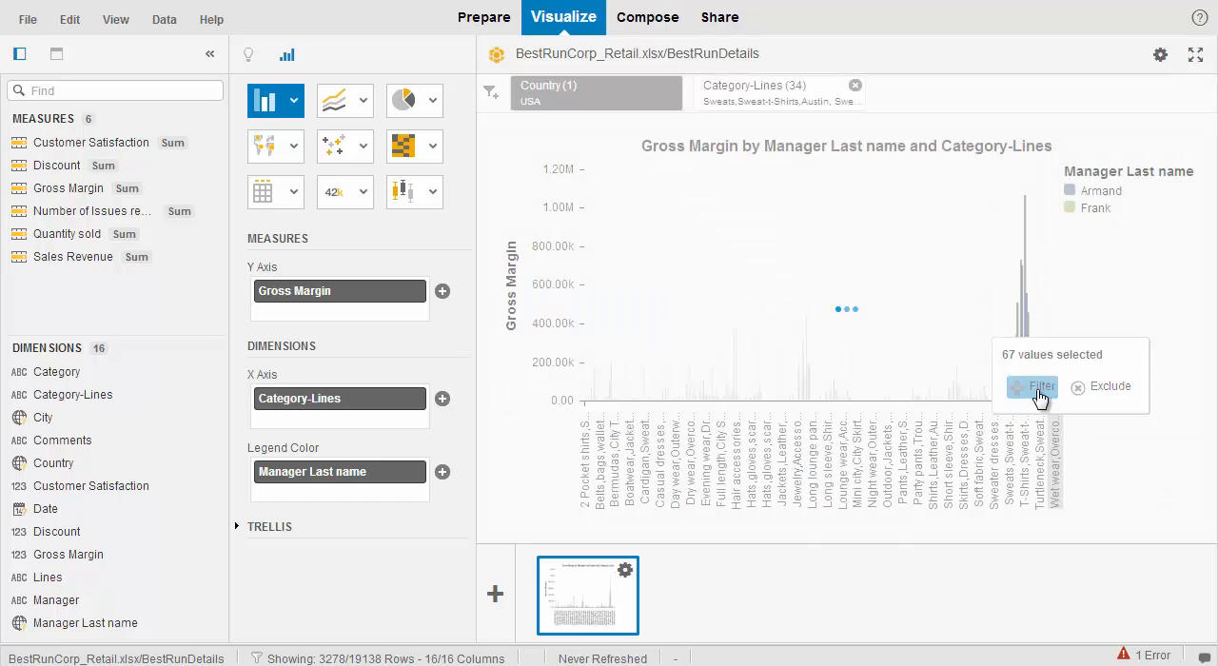